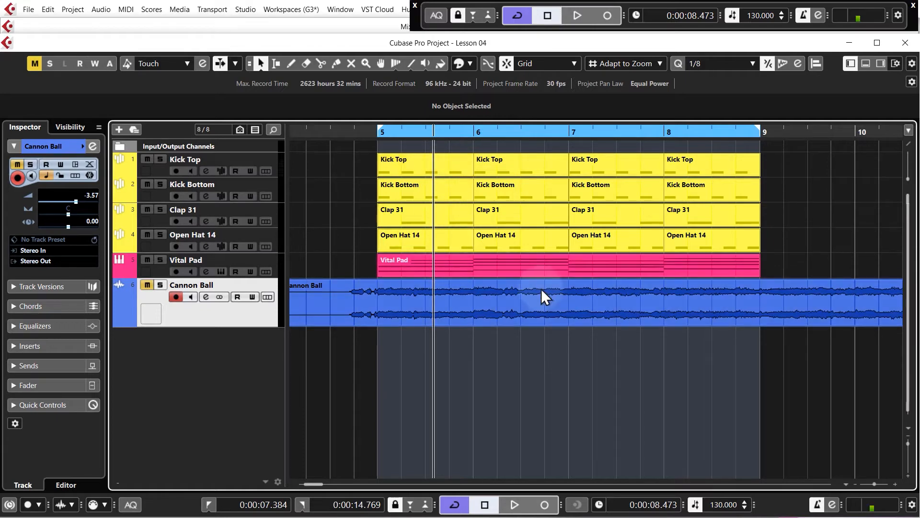
Step: Solo the Cannon Ball reference track and play it from around bar 37 to listen to its bassline
click(430, 304)
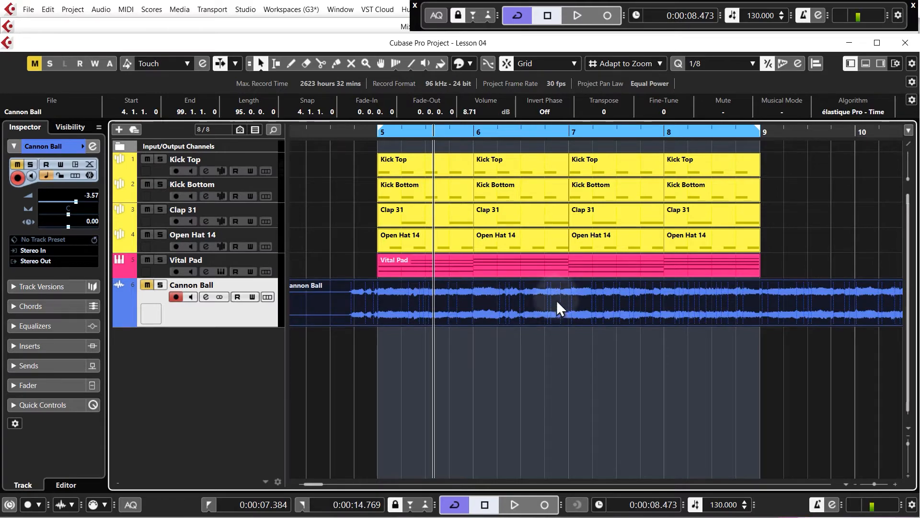
key(g)
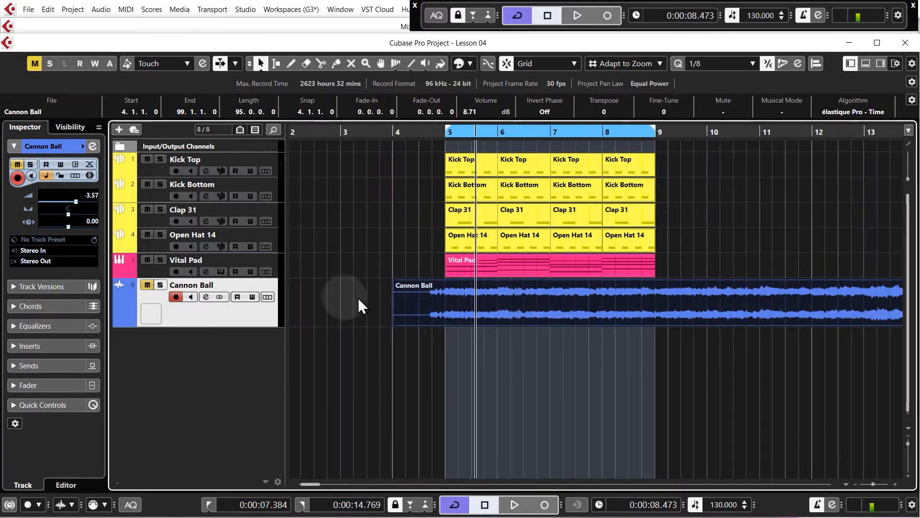
key(g)
key(g)
key(g)
key(g)
key(g)
key(g)
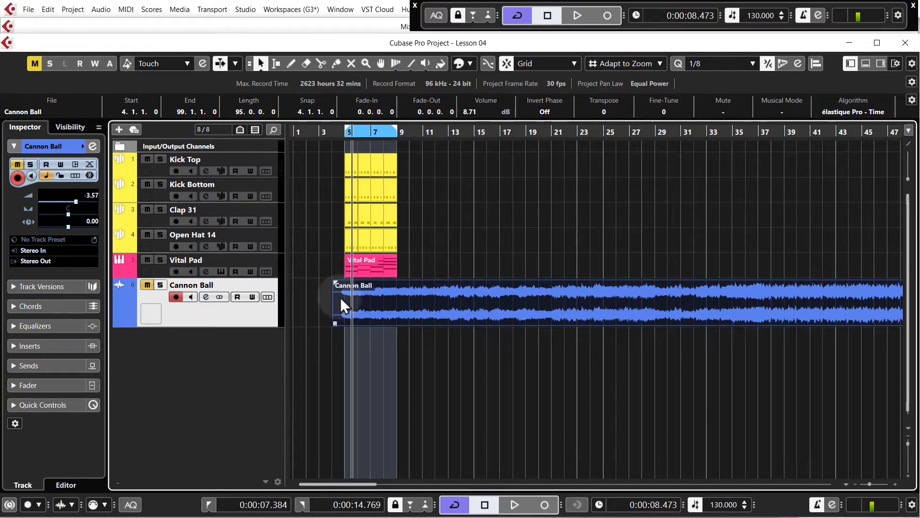
click(604, 134)
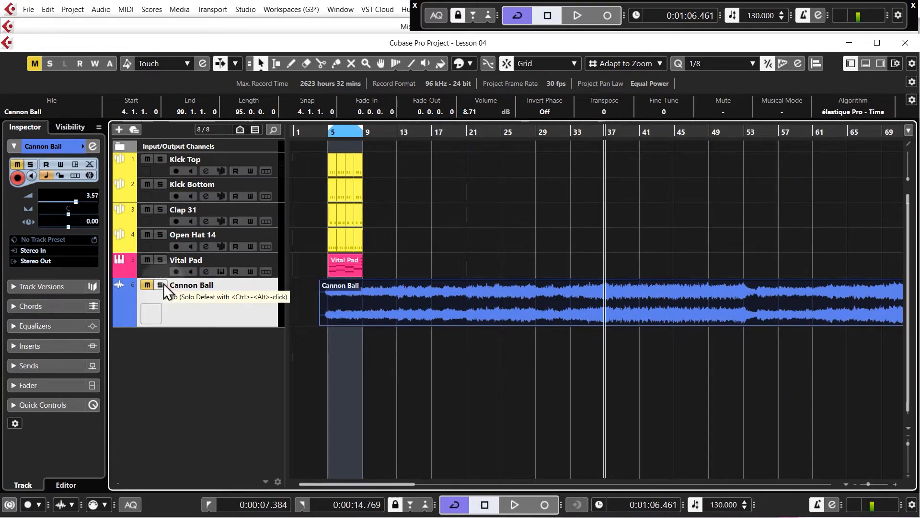
click(160, 285)
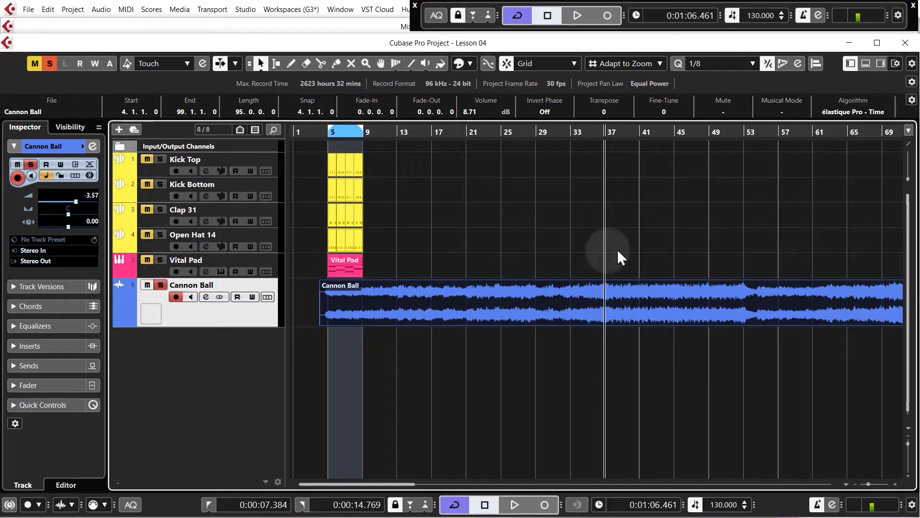
key(space)
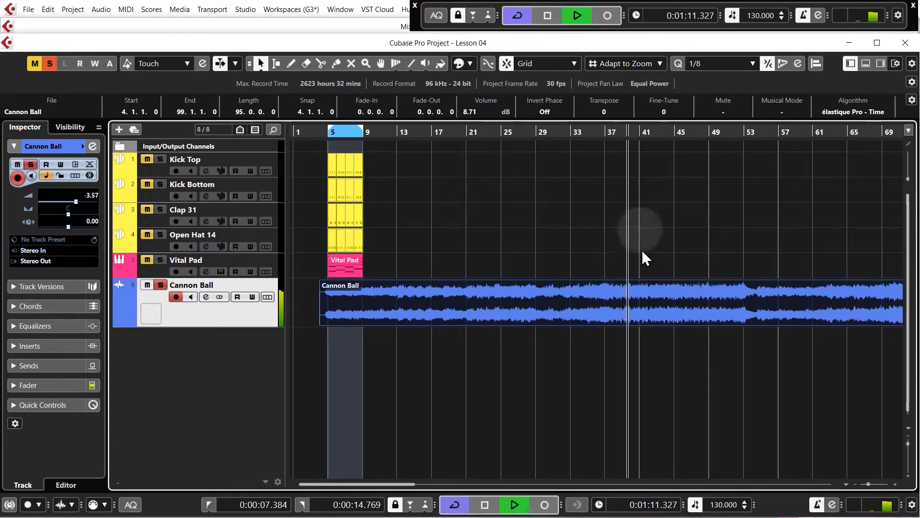
key(space)
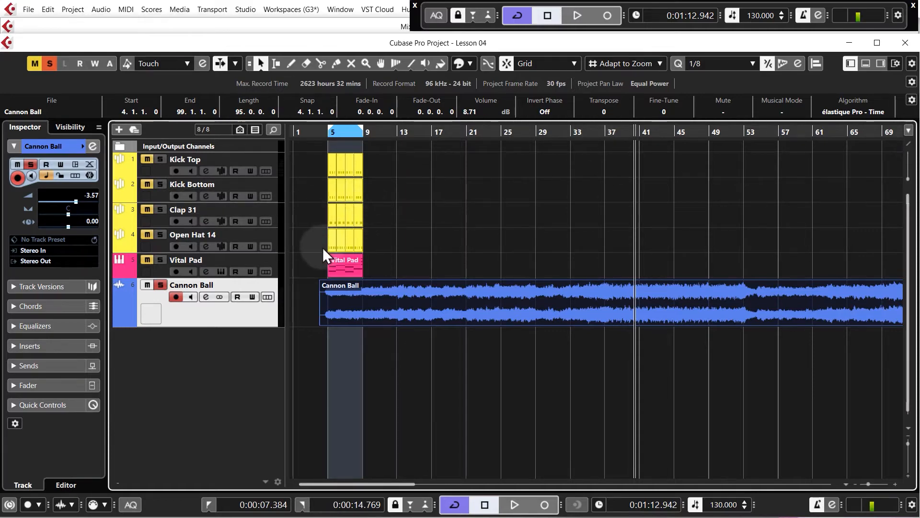
Step: Add a Vital instrument track below Vital Pad and copy the four-bar Vital Pad part onto it
scroll(323, 247, up, 5)
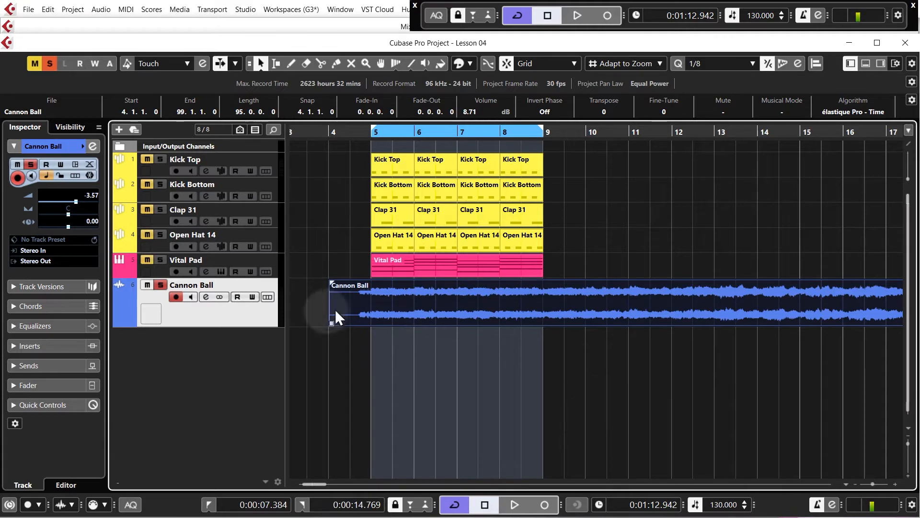
right_click(275, 265)
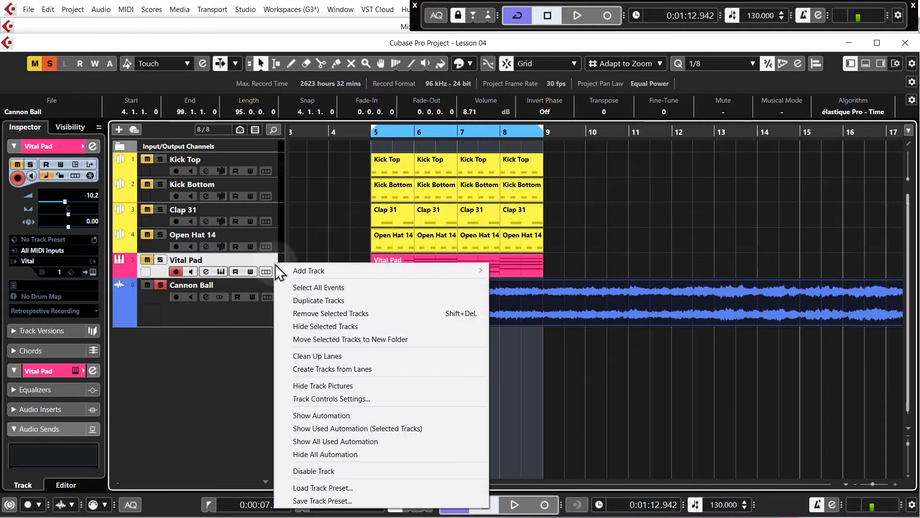
mouse_move(361, 272)
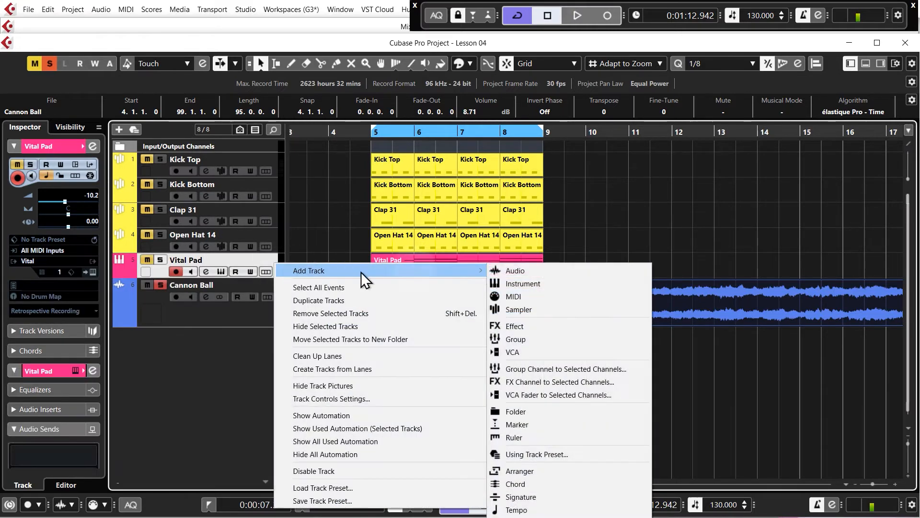
click(535, 285)
click(631, 357)
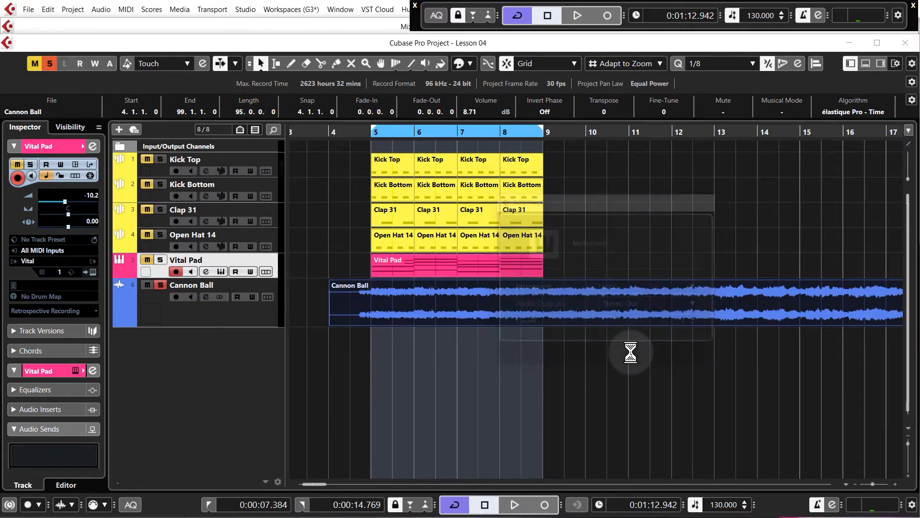
drag(635, 271, 177, 127)
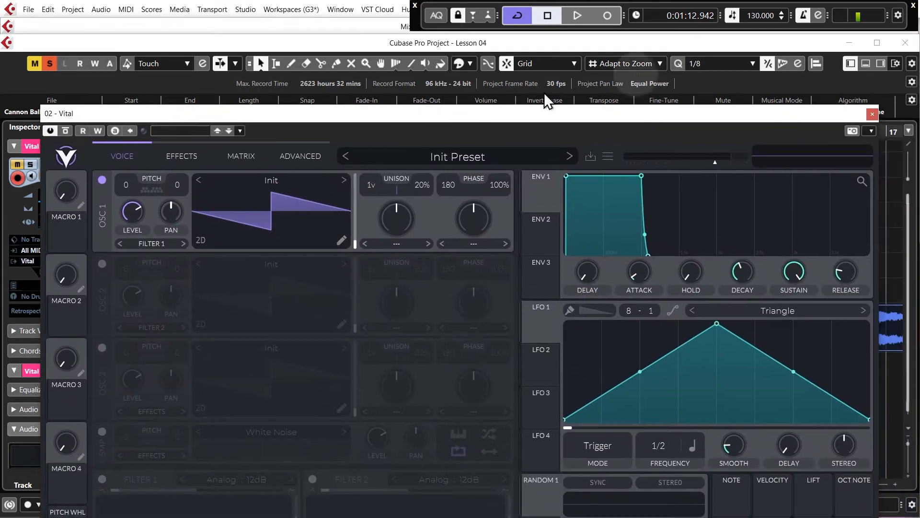
click(872, 114)
click(391, 283)
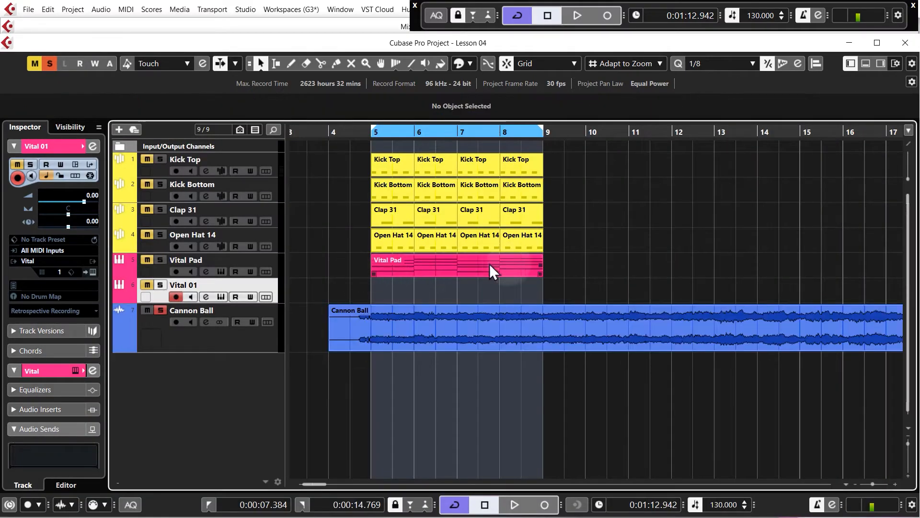
drag(448, 268, 450, 285)
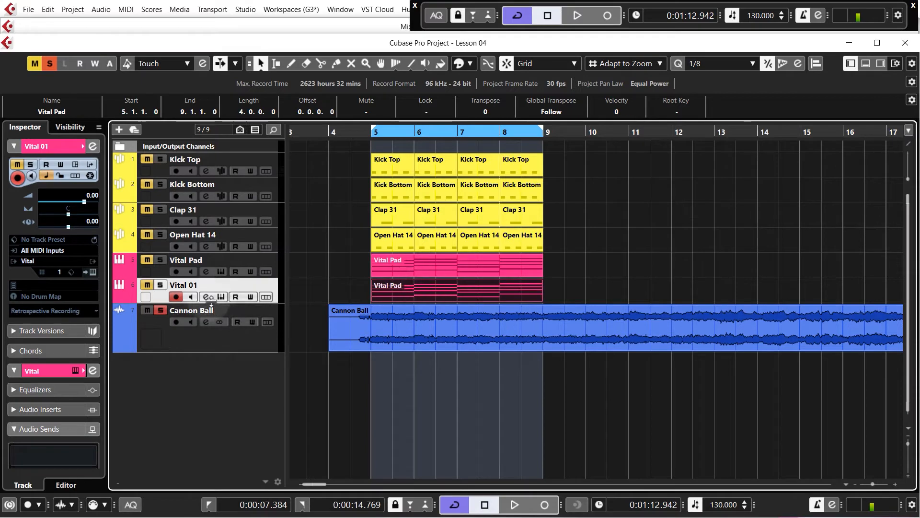
Step: Rename the new Vital track and its part Vital Bassline, and turn off solo on the Cannon Ball track
double_click(213, 286)
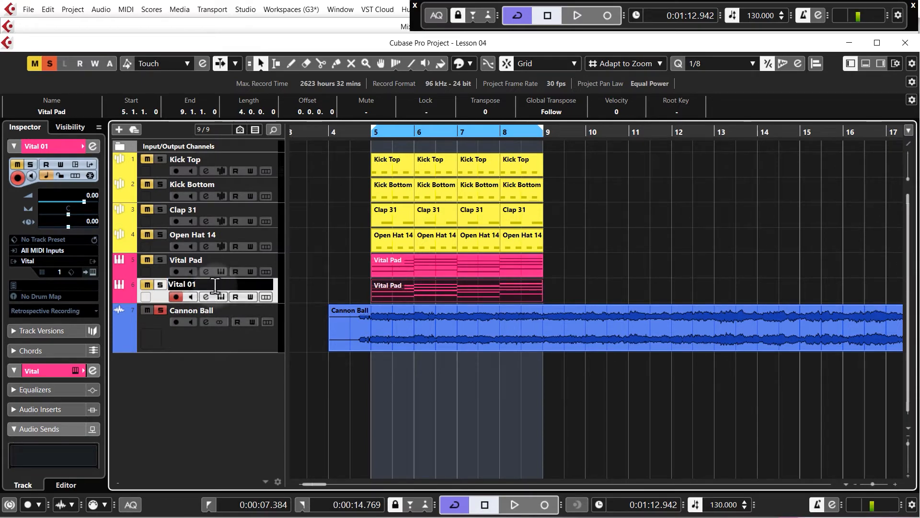
key(BackSpace)
key(BackSpace)
text(Bassline)
key(shift+Return)
click(162, 311)
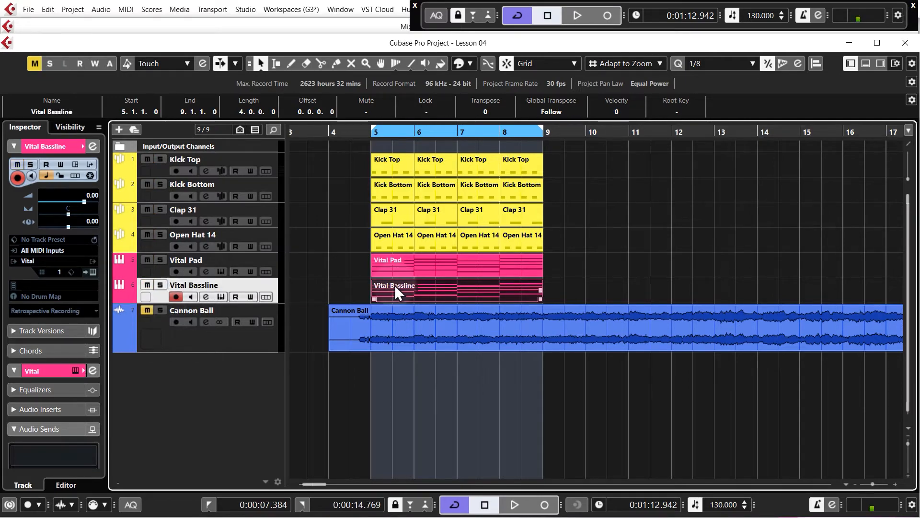
Step: Open the Vital Bassline part in the Key Editor and examine the lowest note of each chord against its upper notes
double_click(407, 288)
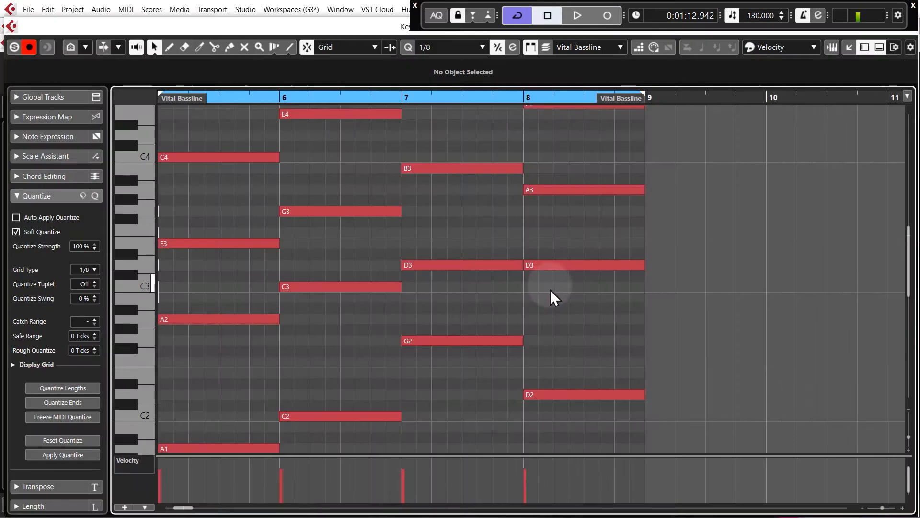
scroll(649, 331, down, 3)
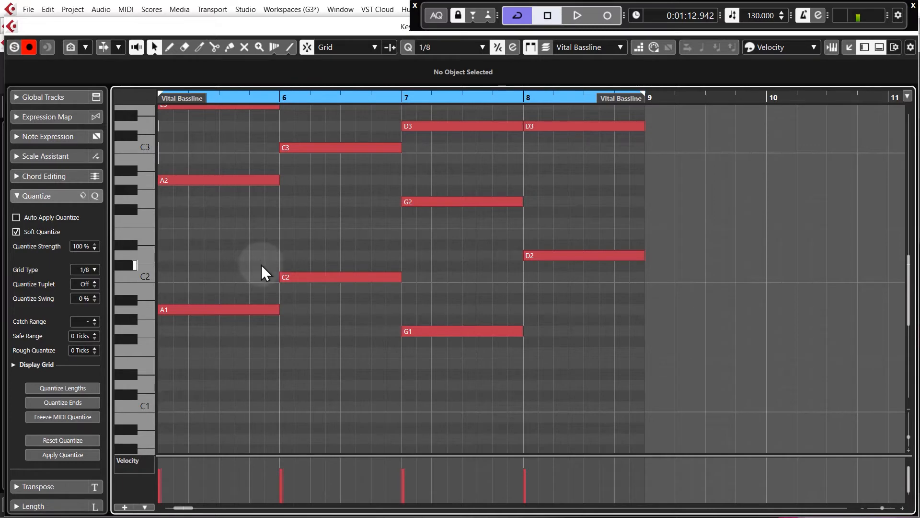
drag(214, 250, 291, 301)
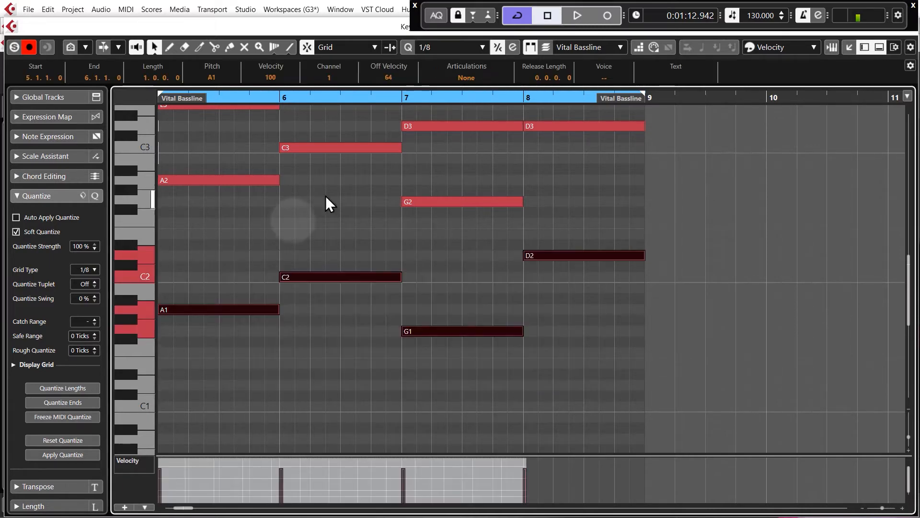
scroll(401, 240, up, 3)
scroll(401, 239, down, 3)
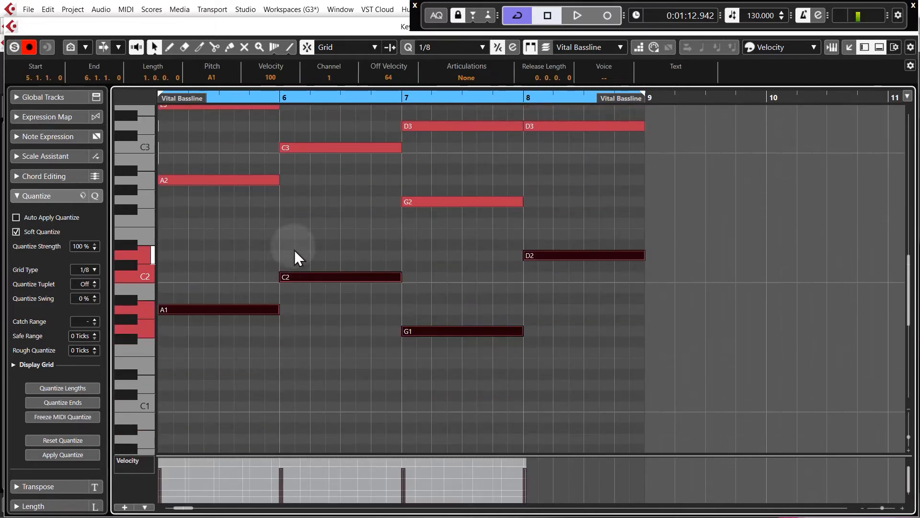
click(304, 237)
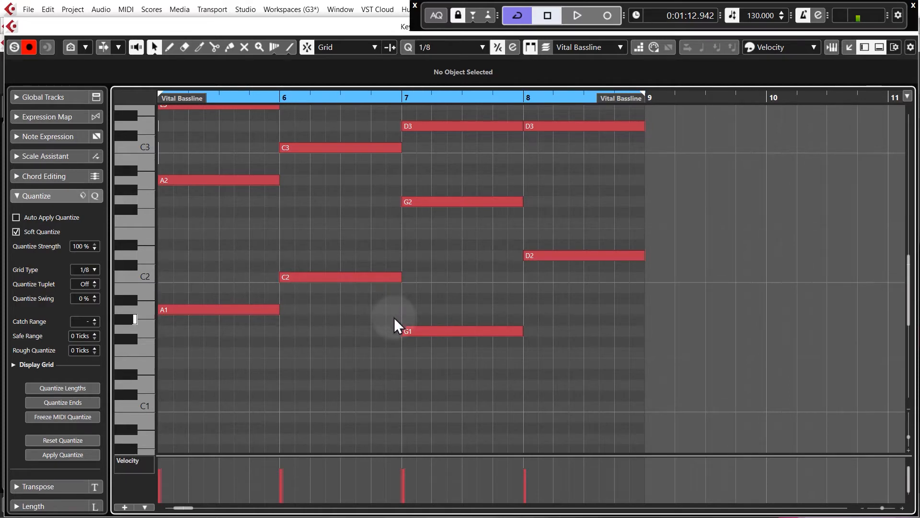
click(525, 254)
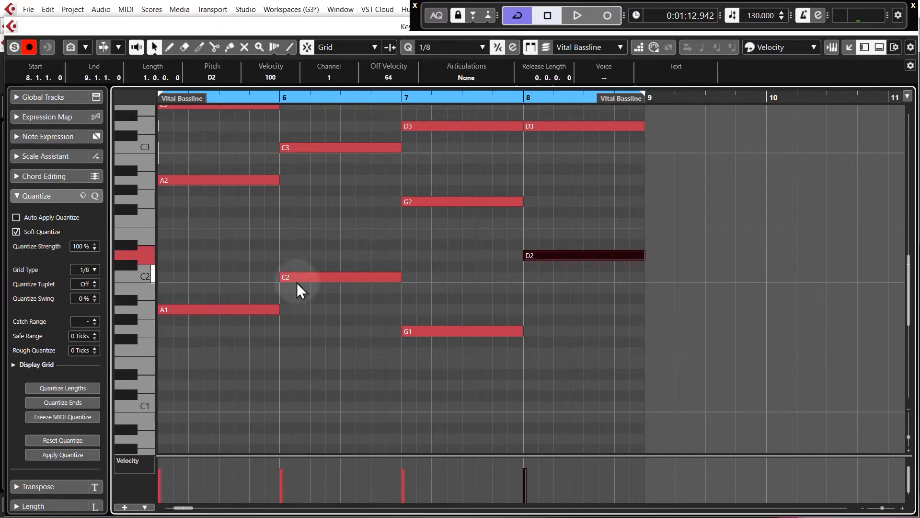
scroll(416, 318, up, 3)
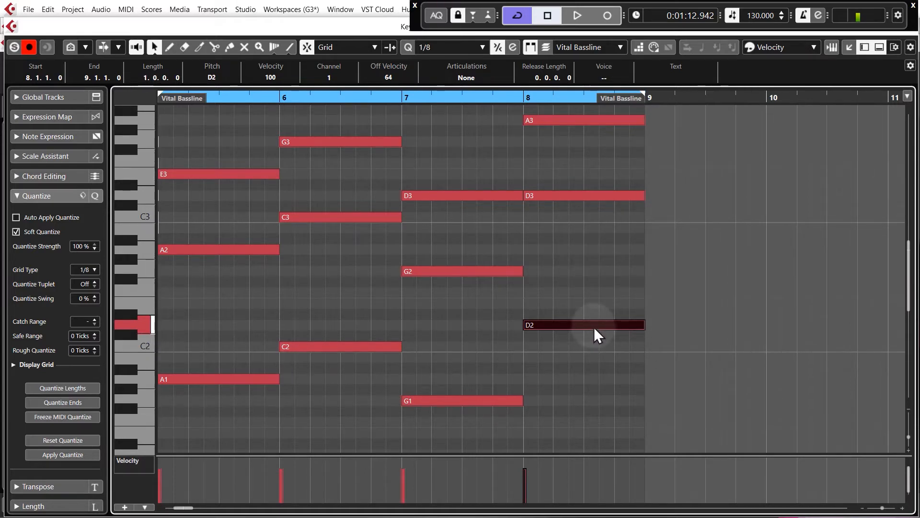
scroll(594, 326, up, 5)
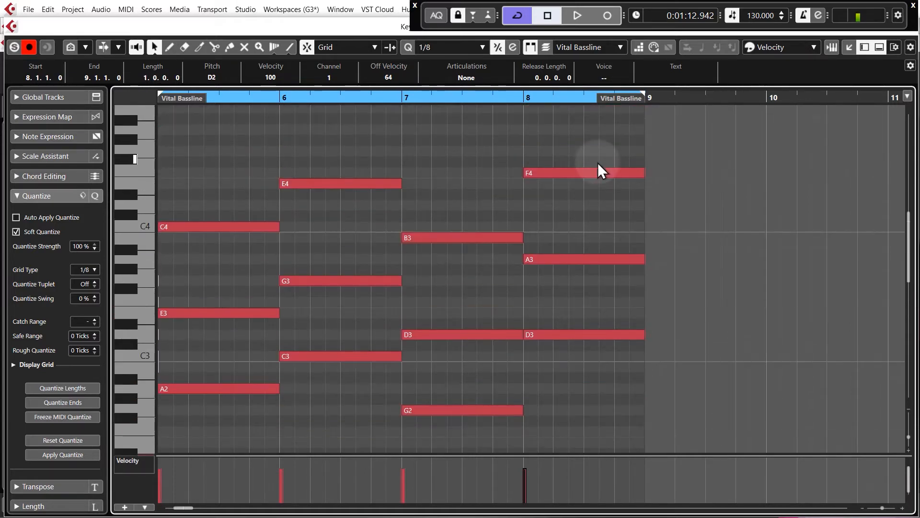
scroll(585, 306, down, 10)
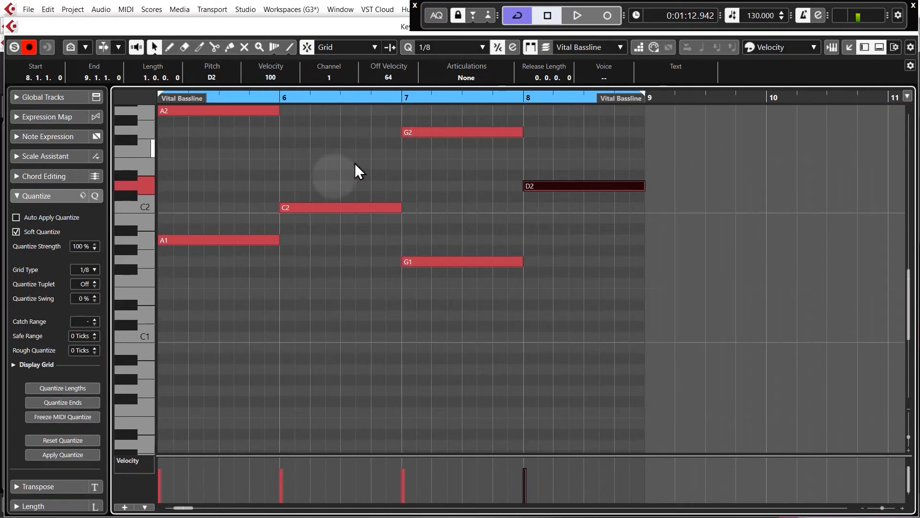
Step: Delete all chord notes above the lowest notes A1, C2, G1 and D2 in the Vital Bassline part
drag(199, 170, 526, 265)
scroll(415, 307, up, 5)
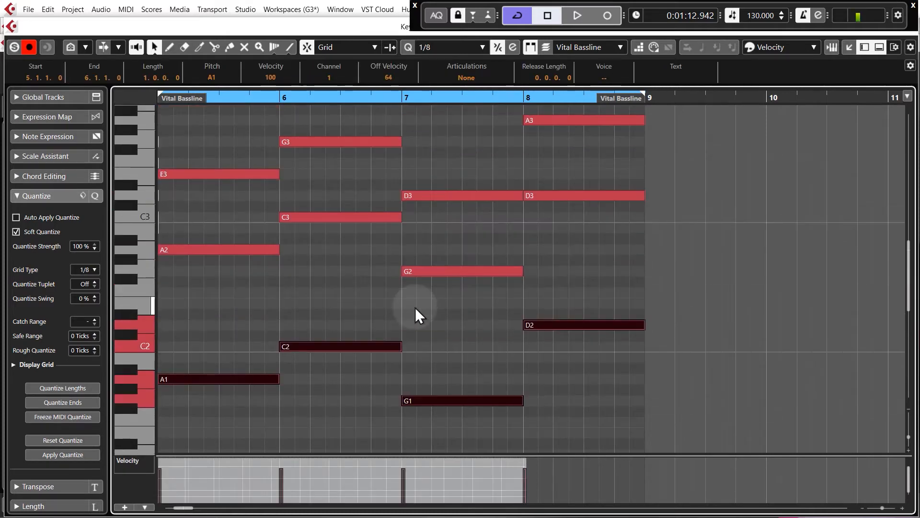
drag(695, 361, 185, 126)
key(Delete)
scroll(196, 215, down, 5)
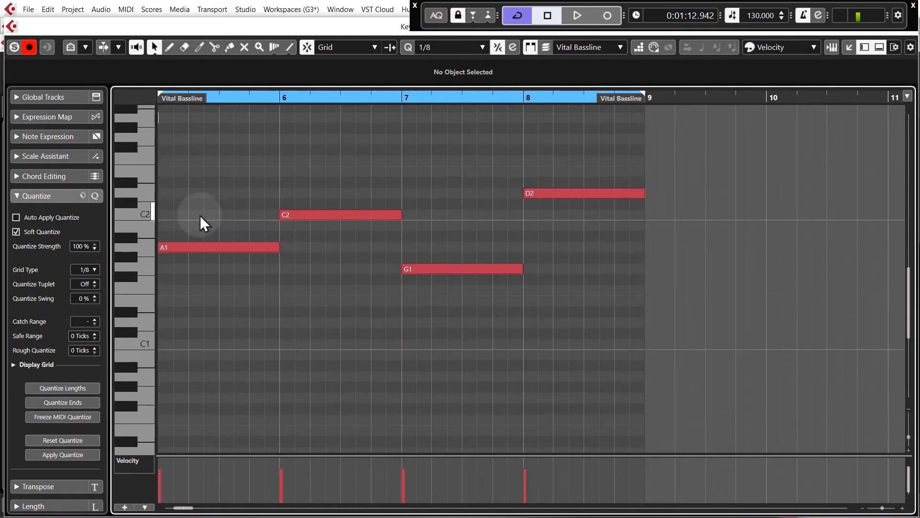
Step: Turn the four bass notes into offbeat notes 0.0.2.0 long, starting at 5.1.3, repeated four times per bar
drag(714, 344, 208, 163)
drag(278, 247, 181, 245)
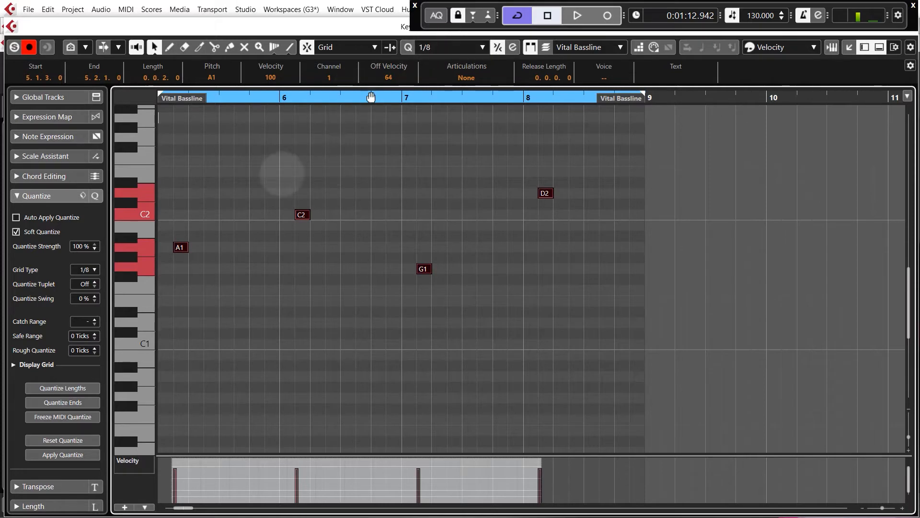
drag(186, 249, 268, 249)
scroll(661, 210, down, 1)
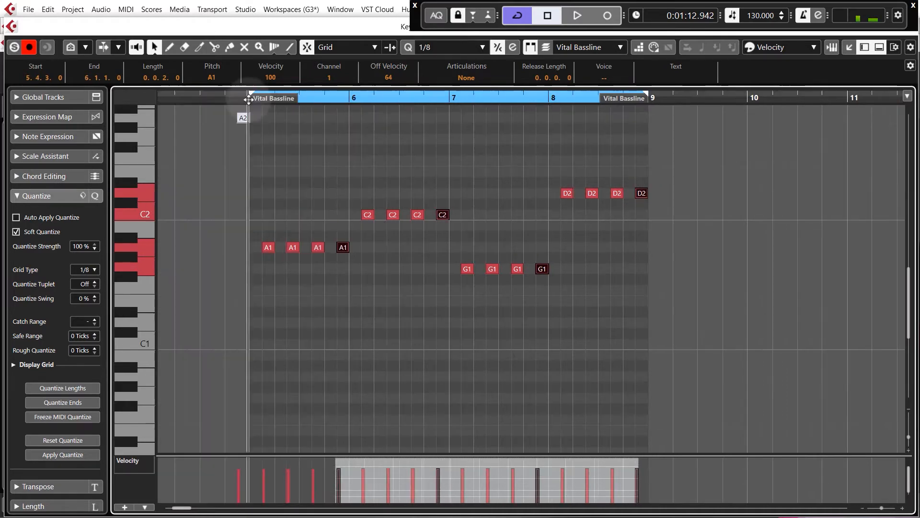
Step: Close the Key Editor and play the loop from bar 5 while setting the Vital Bassline track volume to -9.42
key(KP_1)
click(909, 40)
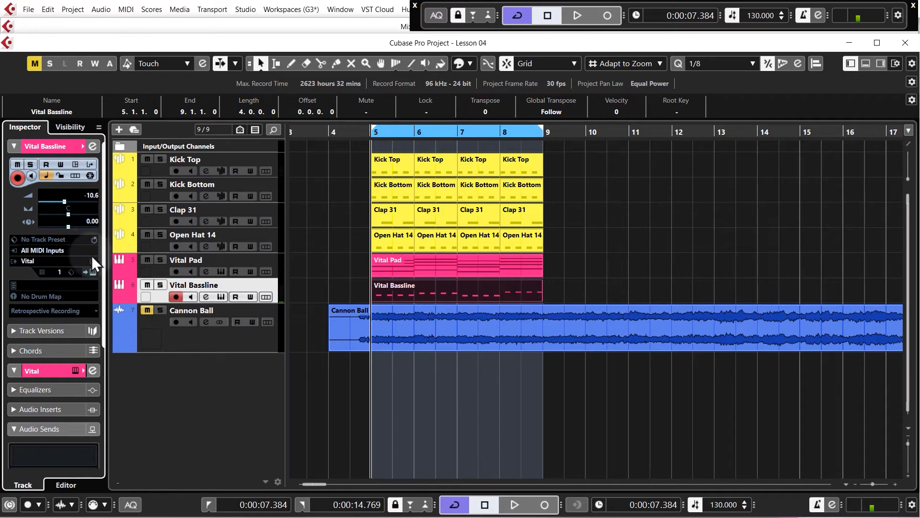
key(space)
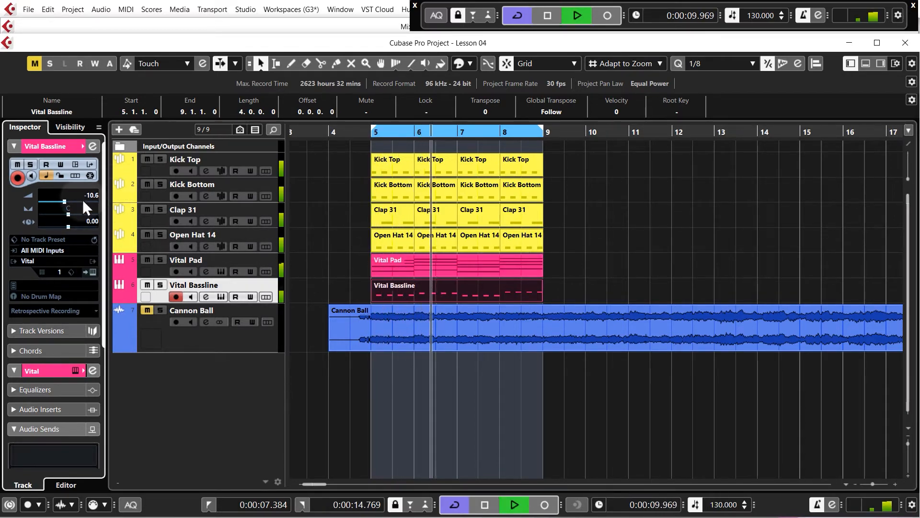
scroll(88, 194, up, 3)
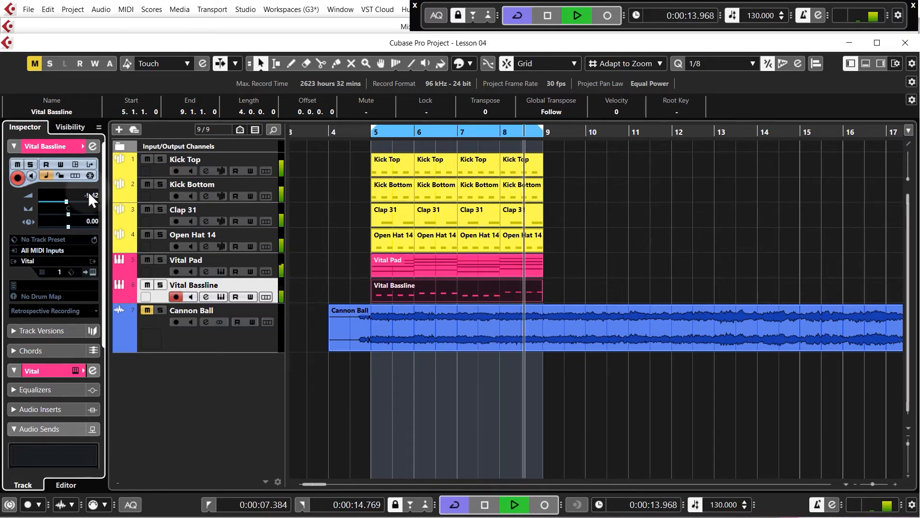
key(space)
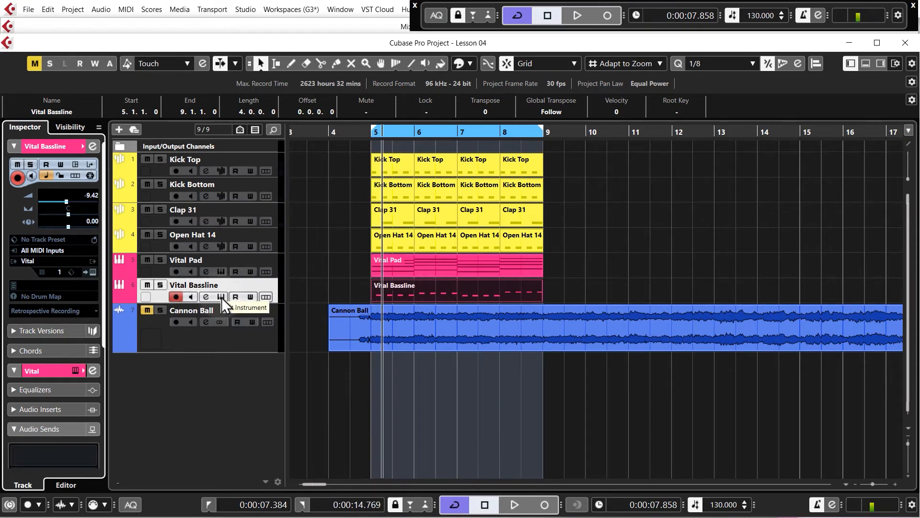
Step: Open the Vital synth of the Vital Bassline track and move its window up so all its controls fit on screen
click(147, 261)
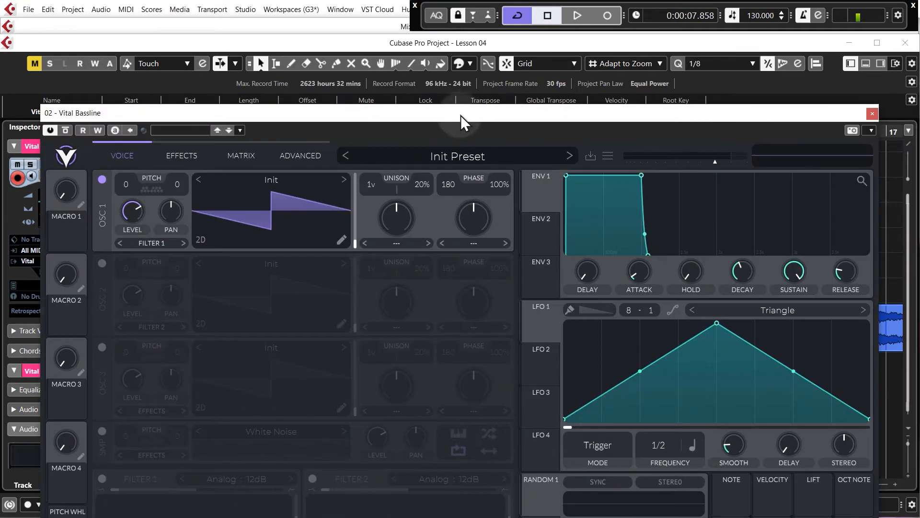
drag(461, 113, 447, 4)
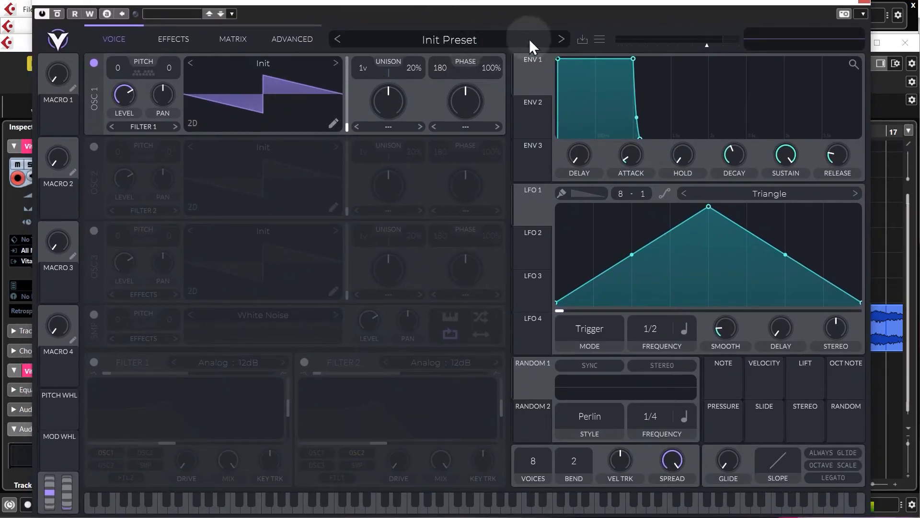
Step: Load the external preset BTP - Bass - Off Beat 01.vital from the Workfiles > Vital Patches folder of BTP Pop EDM Tutorial
click(598, 40)
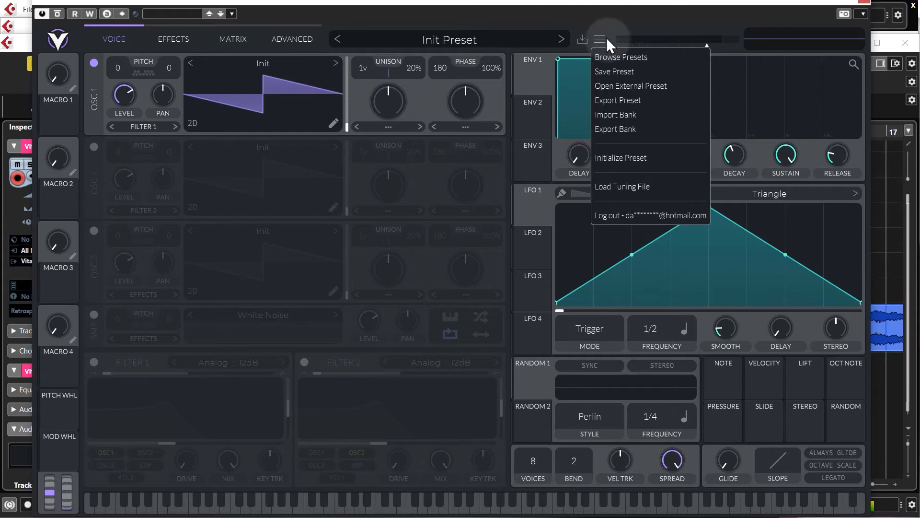
click(625, 88)
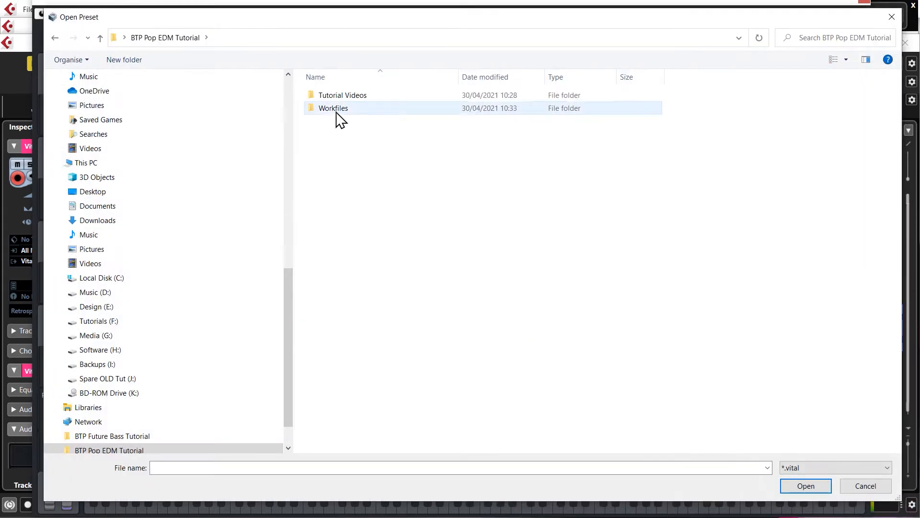
double_click(337, 117)
double_click(337, 146)
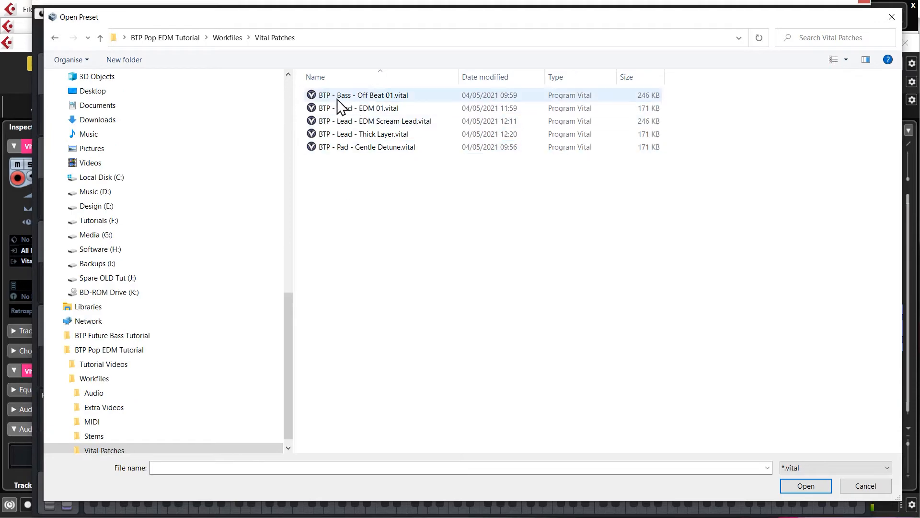
double_click(377, 95)
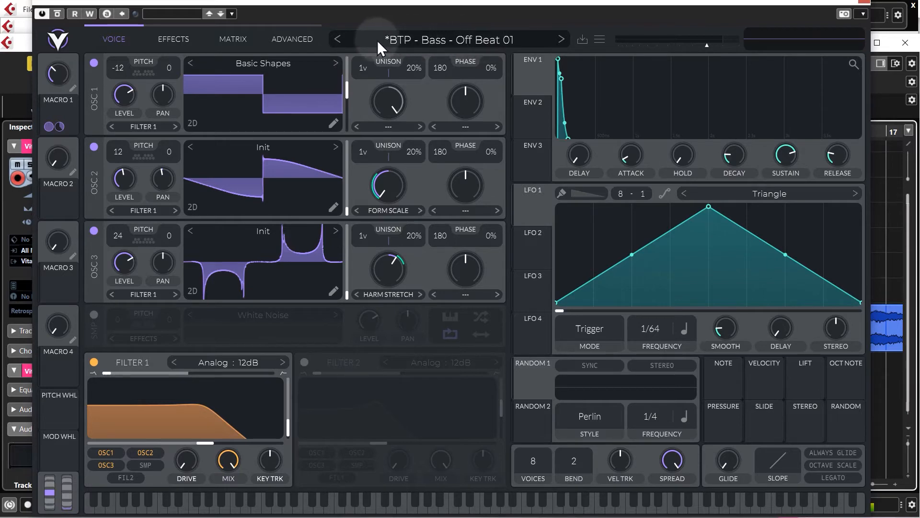
Step: Initialize the Vital preset, then close and reopen the Vital Bassline synth window with all its controls in view
click(600, 39)
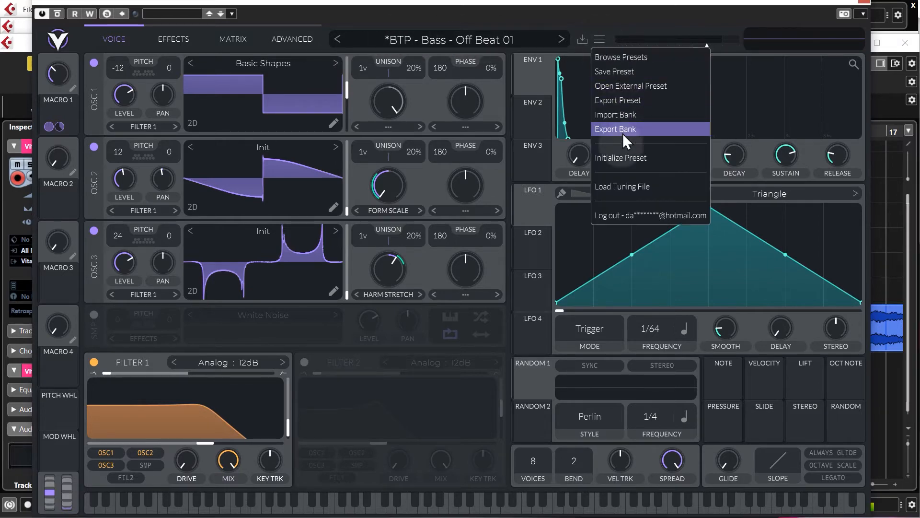
click(622, 157)
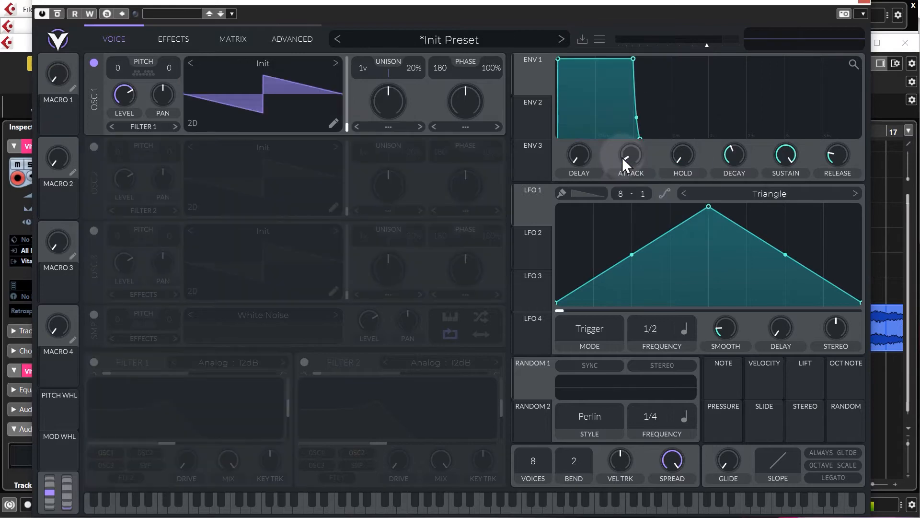
click(263, 62)
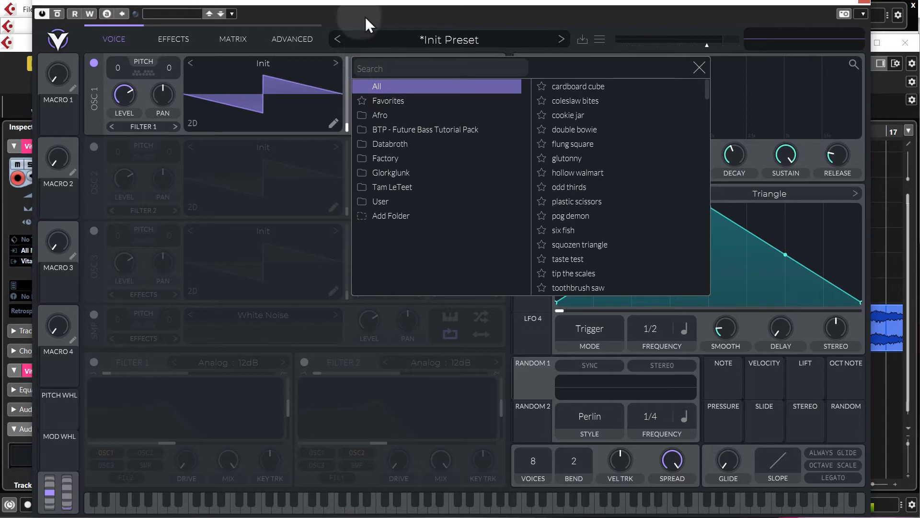
click(863, 2)
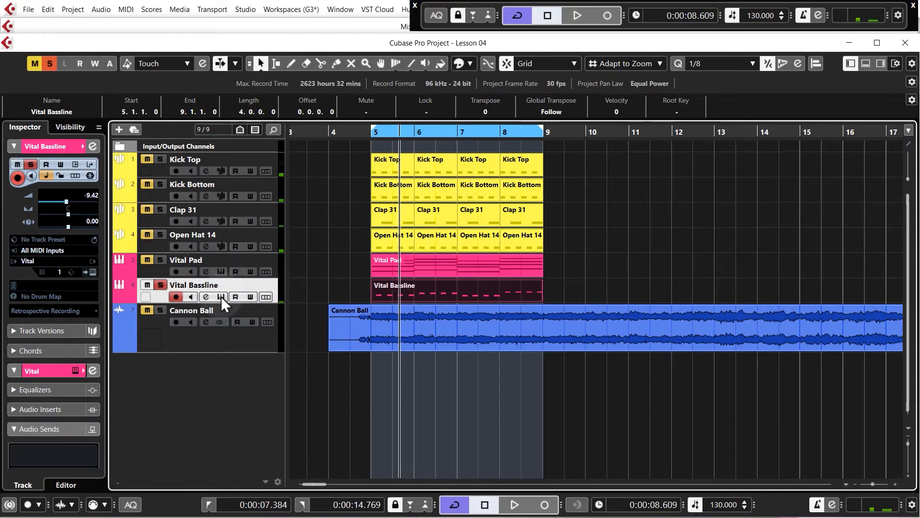
click(222, 297)
drag(327, 16, 313, 1)
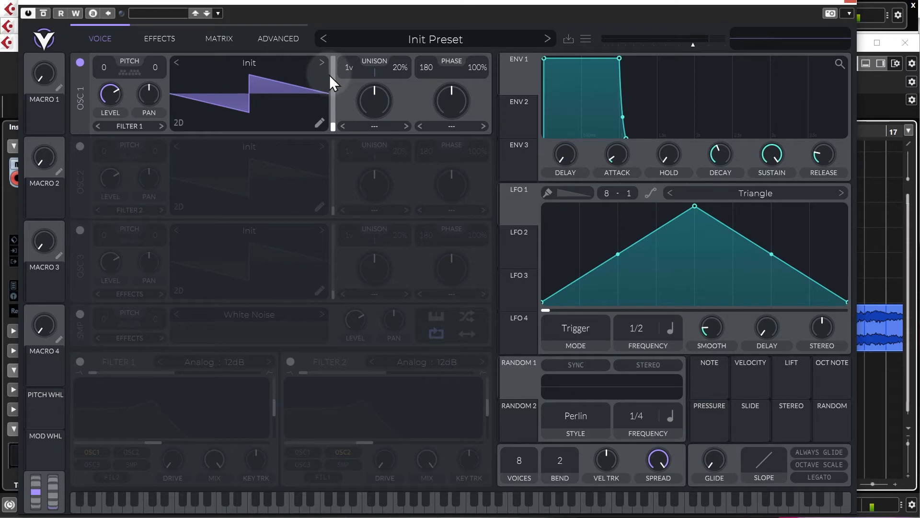
Step: Load the Factory wavetable Basic Shapes into oscillator 1, set its frame to the square wave at 144.5 and its pitch to -12
click(272, 63)
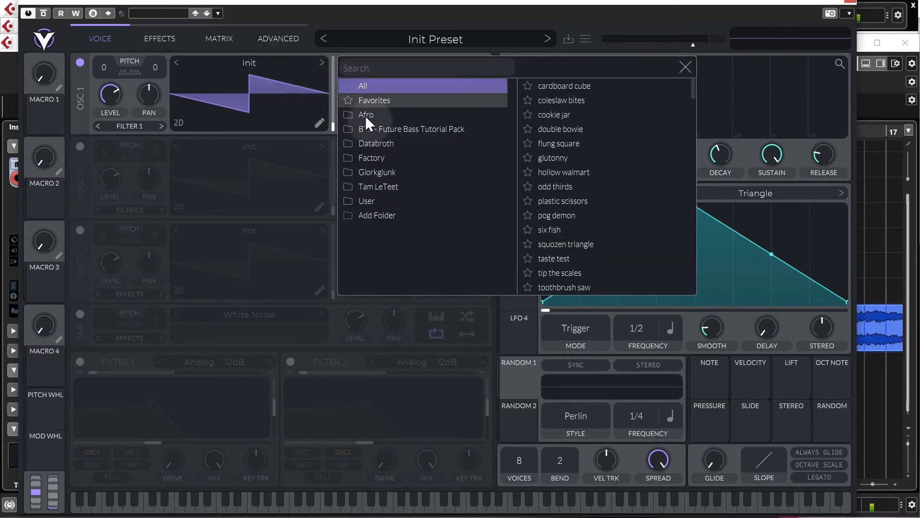
click(372, 158)
click(556, 86)
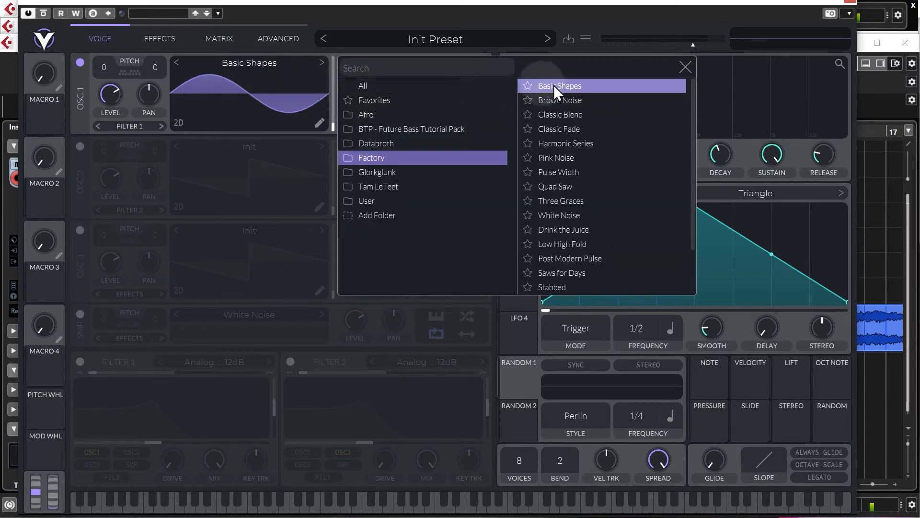
drag(332, 127, 334, 82)
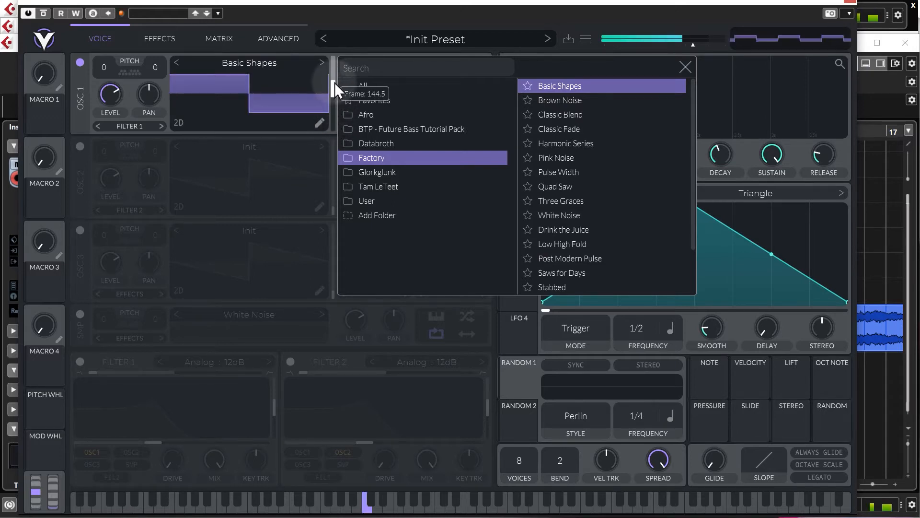
click(685, 68)
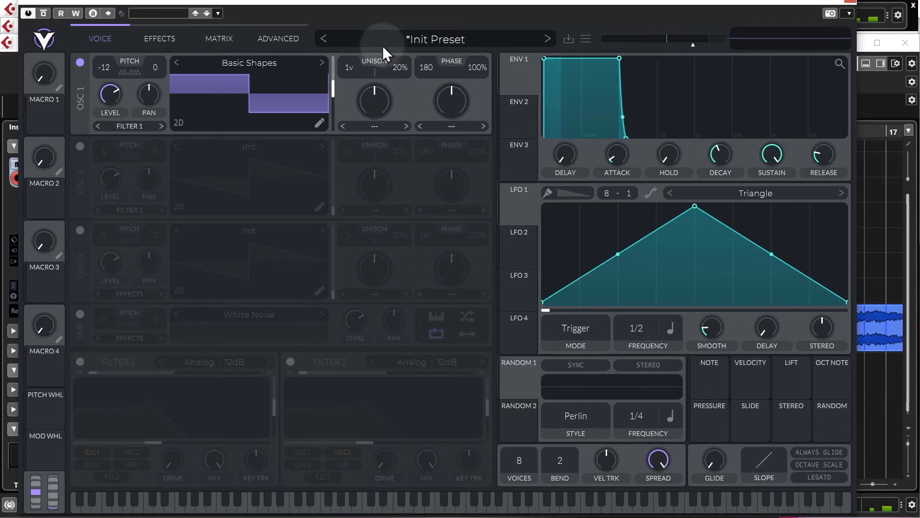
Step: Turn on oscillator 2 with pitch 12 and set the phase randomization of oscillators 1 and 2 to 0%
click(80, 146)
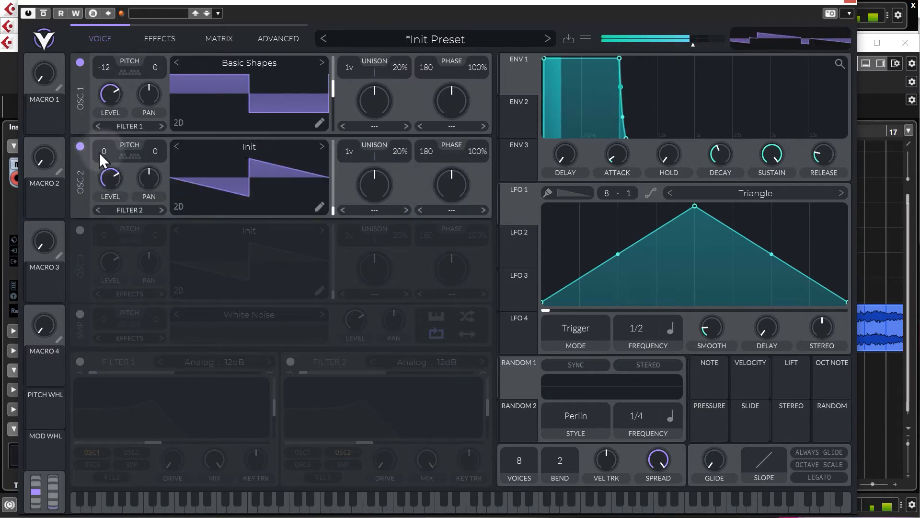
drag(105, 139, 105, 151)
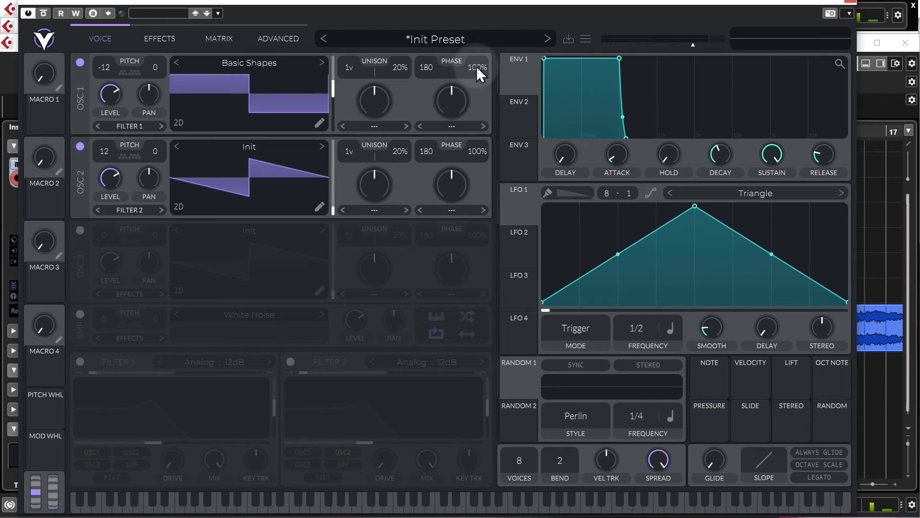
drag(476, 73, 481, 357)
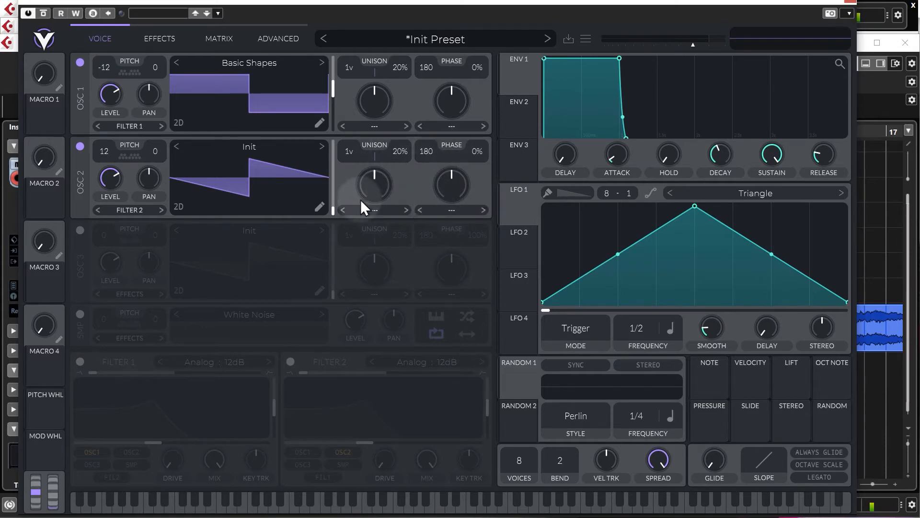
Step: Apply the Formant Scale spectral morph to oscillator 2 and turn its amount far down
click(394, 210)
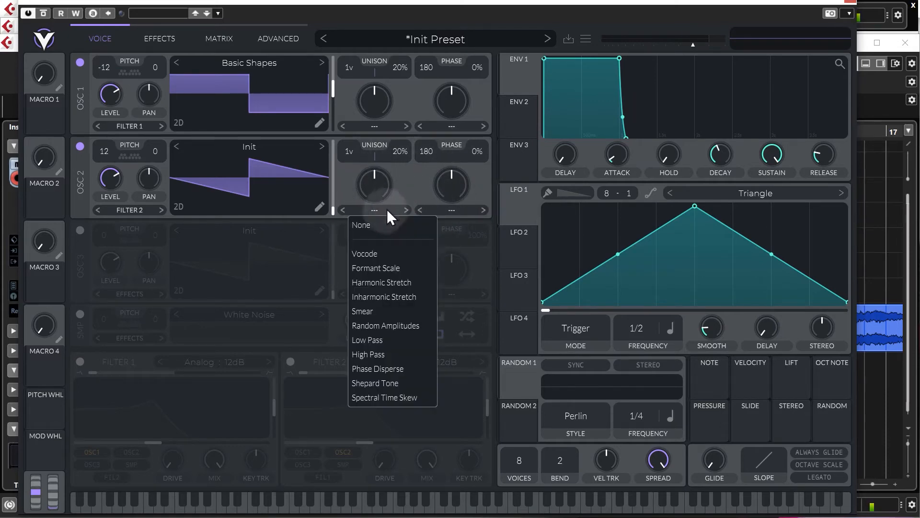
click(376, 268)
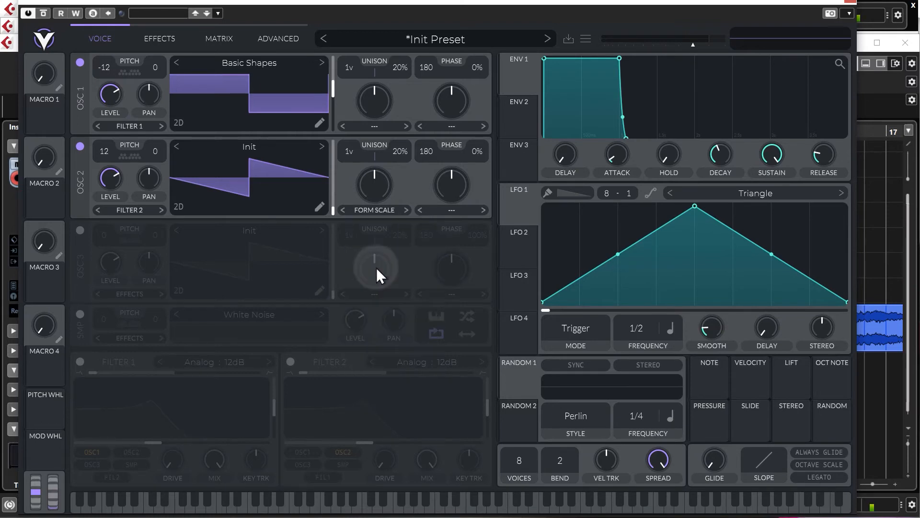
mouse_move(383, 185)
mouse_down()
mouse_move(375, 230)
mouse_move(378, 168)
mouse_move(369, 182)
mouse_move(373, 168)
mouse_move(367, 224)
mouse_move(394, 91)
mouse_move(381, 216)
mouse_move(390, 118)
mouse_move(387, 199)
mouse_move(376, 180)
mouse_up()
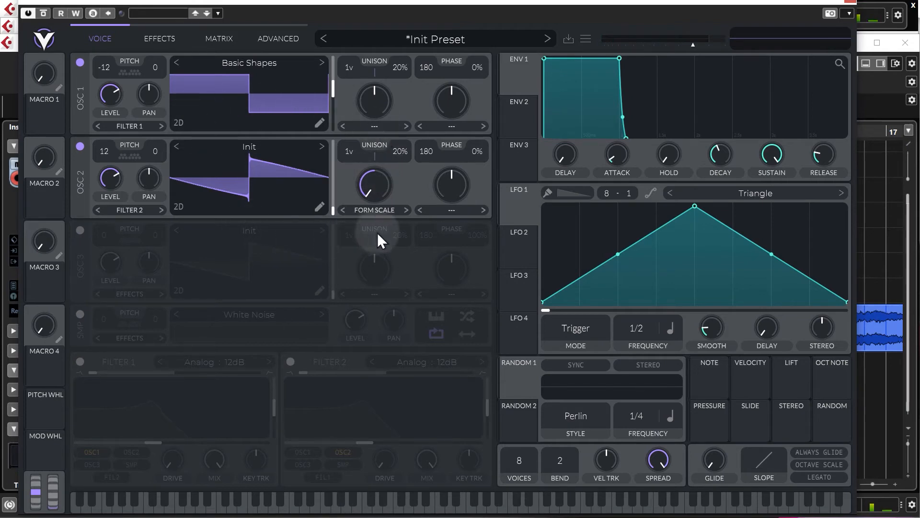
Step: Turn on oscillator 3 and apply the Harmonic Stretch spectral morph at 61.50%
click(79, 229)
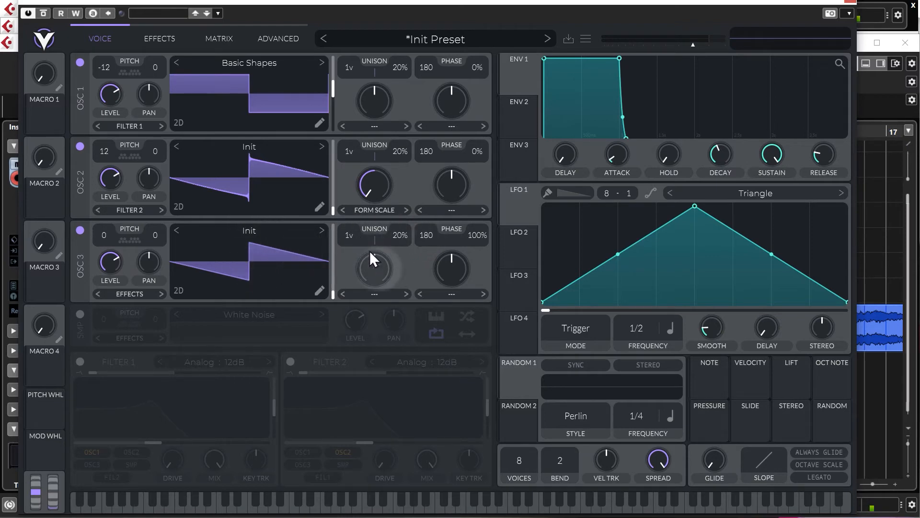
click(375, 293)
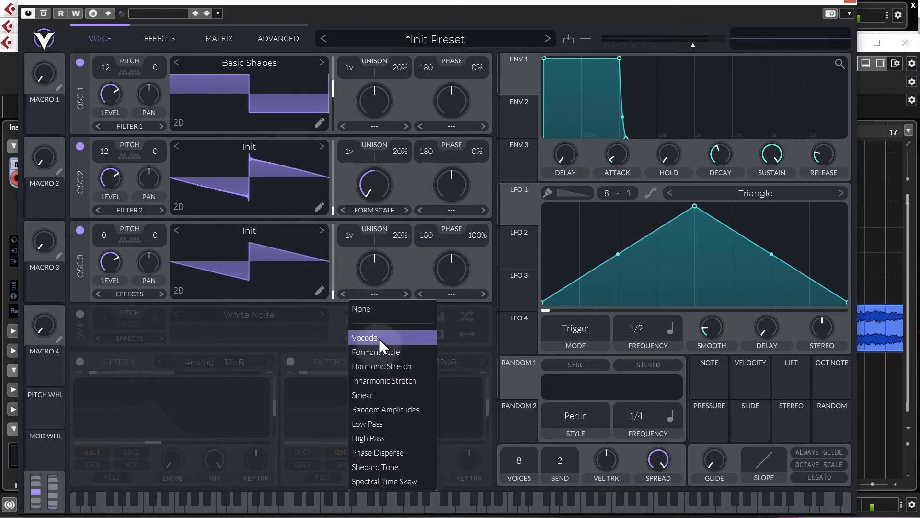
click(382, 366)
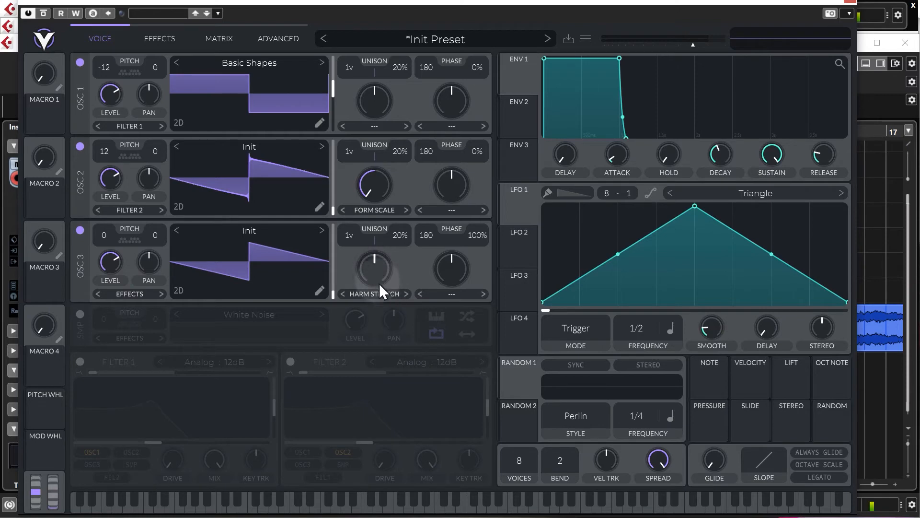
mouse_move(381, 271)
mouse_down()
mouse_move(383, 239)
mouse_move(373, 283)
mouse_up()
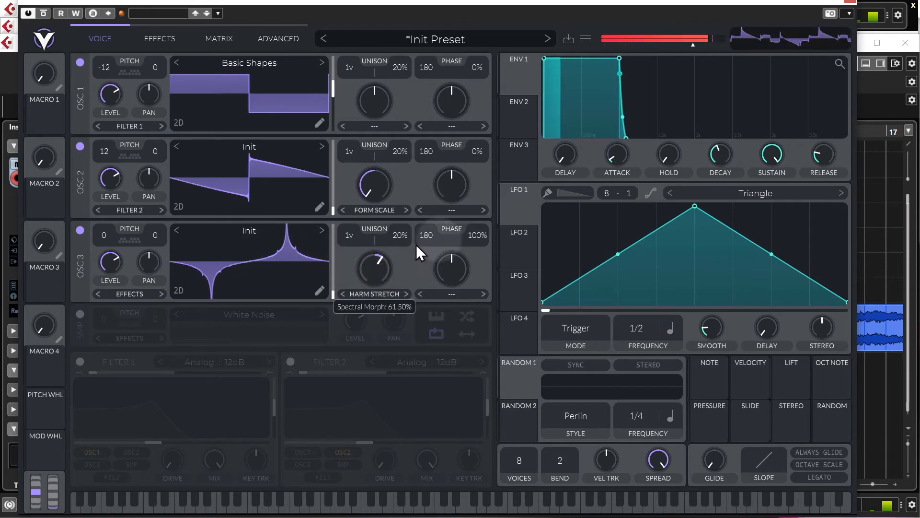
Step: Set oscillator 3's phase randomization to 0% and its pitch to 24, and slightly lower oscillator 2's level
drag(481, 236, 478, 407)
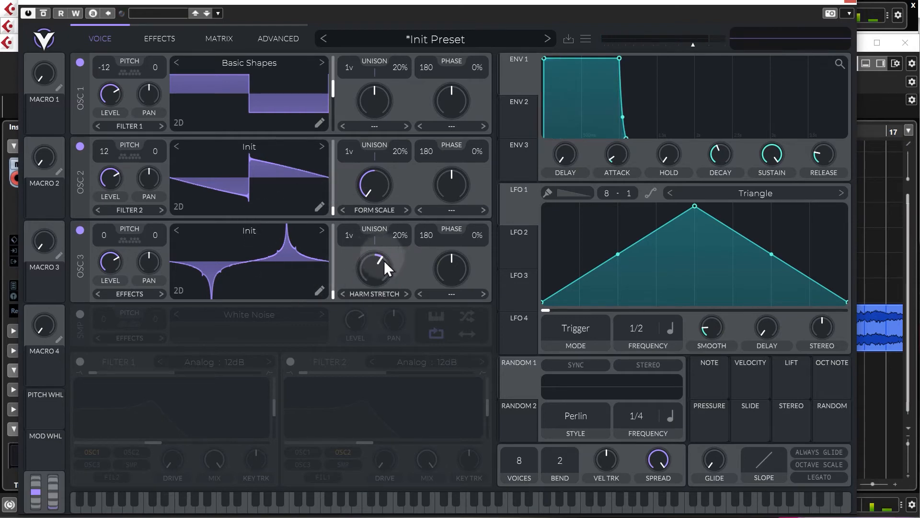
drag(476, 238, 514, 1)
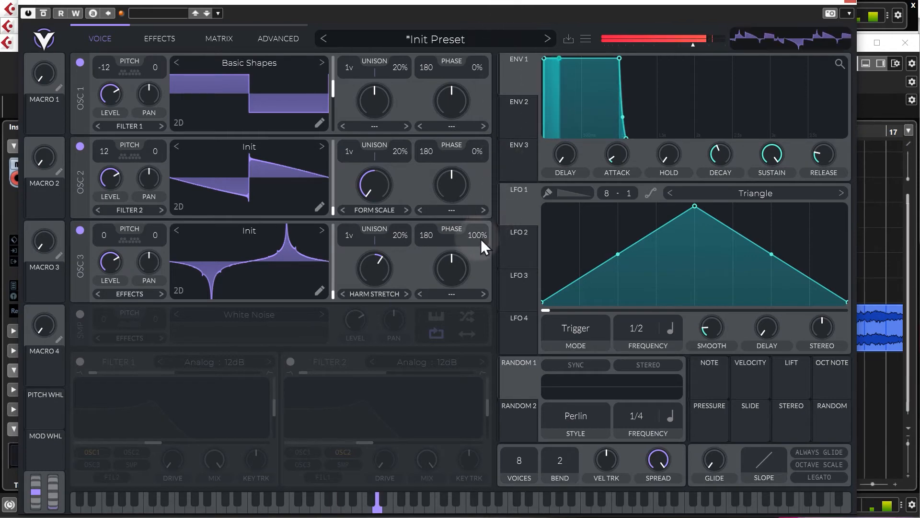
drag(476, 237, 452, 420)
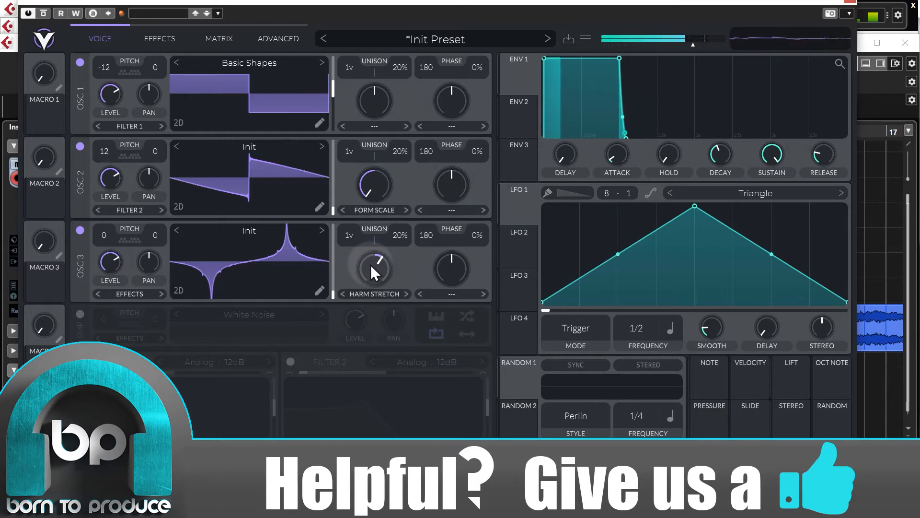
mouse_move(110, 186)
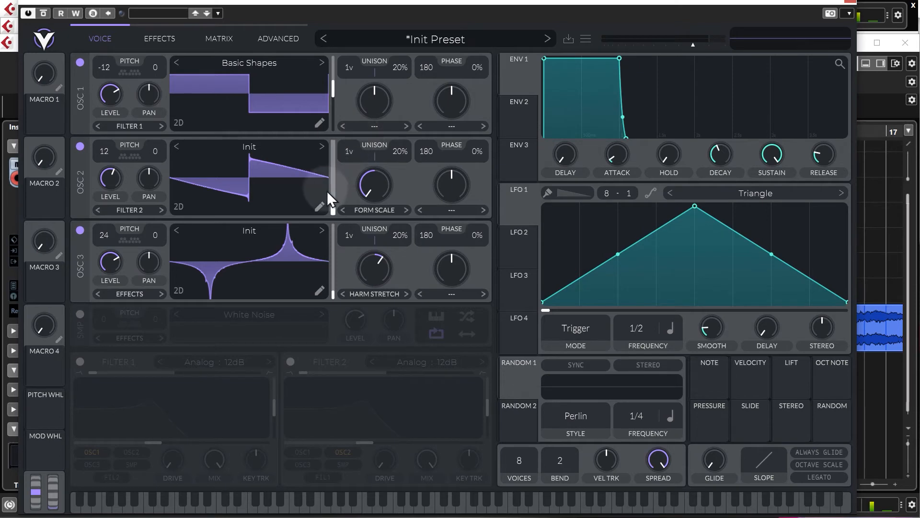
Step: Turn on Filter 1 with oscillators 2 and 3 also routed into it, lower its resonance and raise its cutoff
click(80, 361)
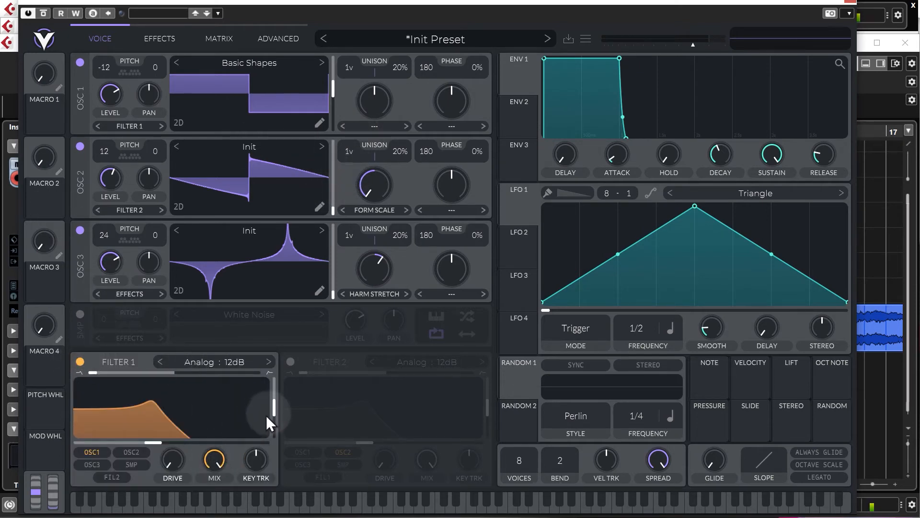
drag(277, 407, 279, 428)
drag(153, 441, 160, 442)
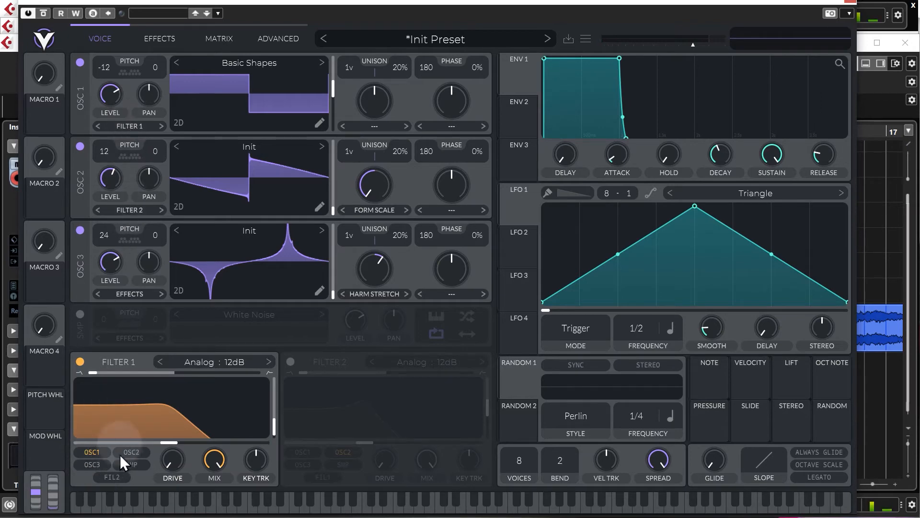
click(132, 451)
click(91, 465)
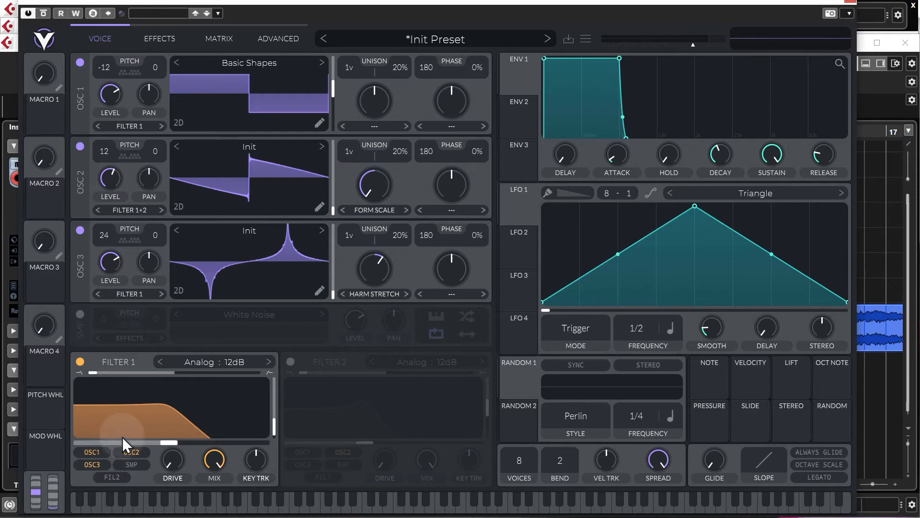
drag(172, 447, 200, 440)
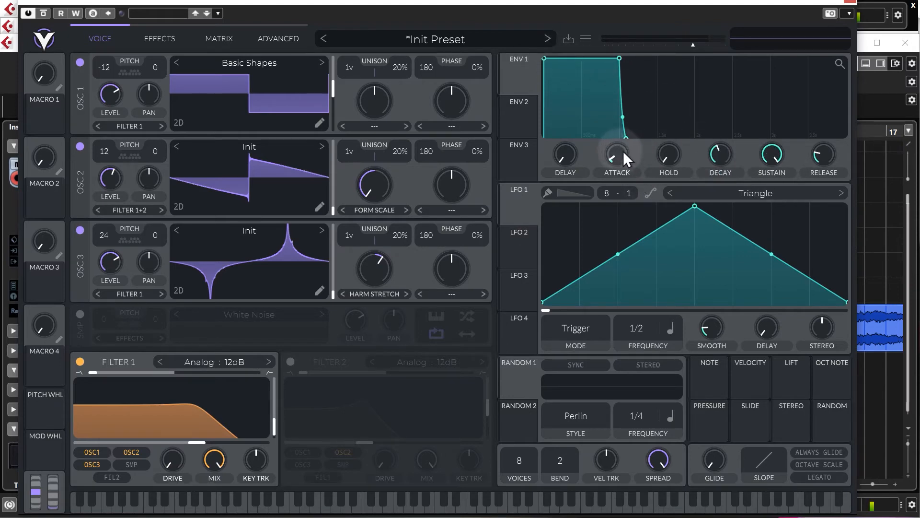
Step: Lower Envelope 1's sustain to roughly three quarters and shorten its decay
drag(777, 156, 771, 180)
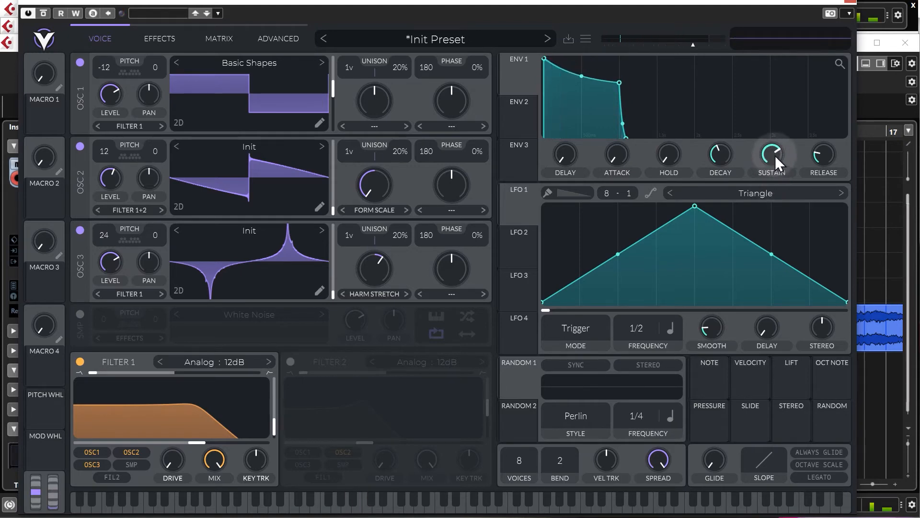
scroll(726, 156, down, 5)
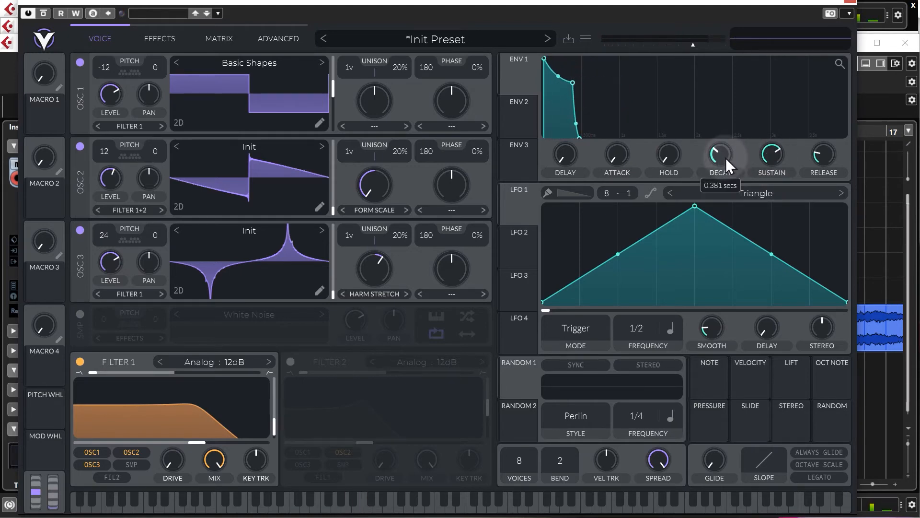
scroll(592, 100, up, 4)
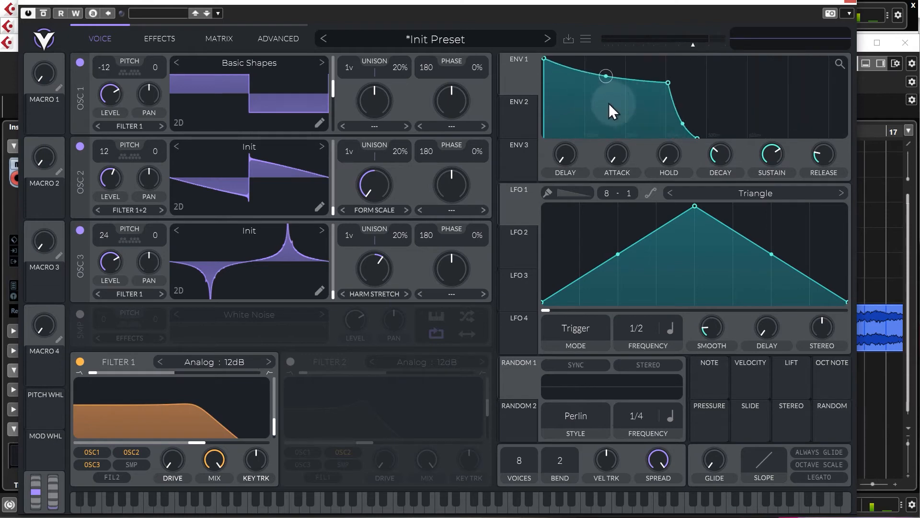
mouse_move(723, 155)
mouse_down()
mouse_move(726, 178)
mouse_move(724, 163)
mouse_up()
mouse_move(773, 146)
mouse_down()
mouse_move(755, 203)
mouse_move(764, 144)
mouse_up()
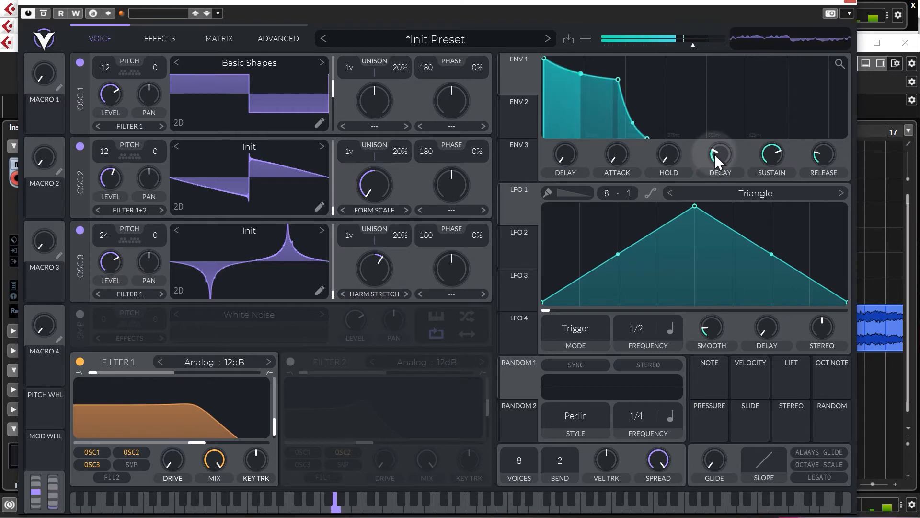
Step: Fine-tune Envelope 1's decay time while listening to the bassline
drag(714, 153, 714, 160)
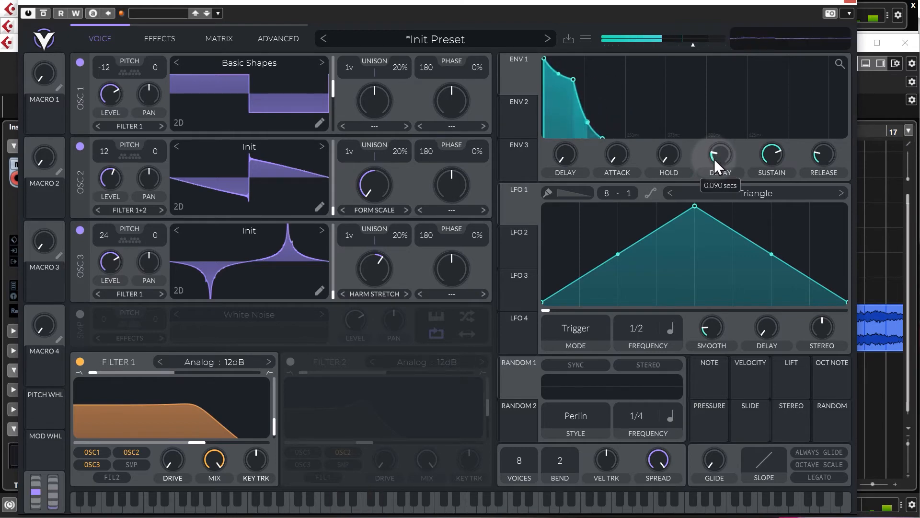
scroll(649, 107, up, 5)
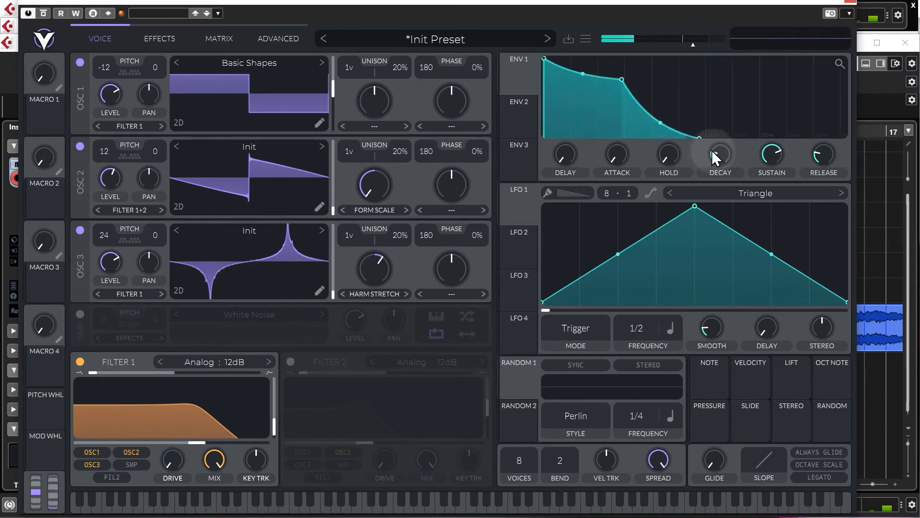
drag(719, 154, 722, 157)
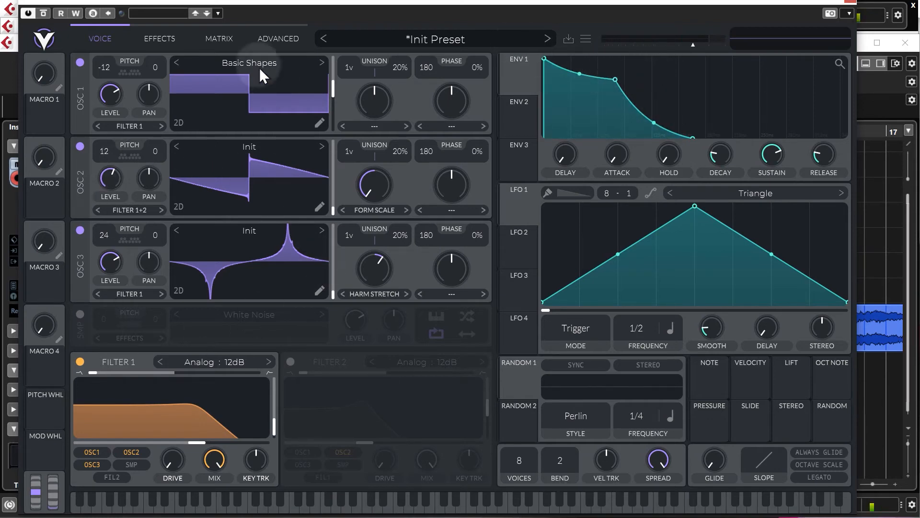
Step: Enable the multiband Compressor effect, plus a Linear Fold Distortion with its drive at 7.800 dB and its mix lowered to below half
click(158, 38)
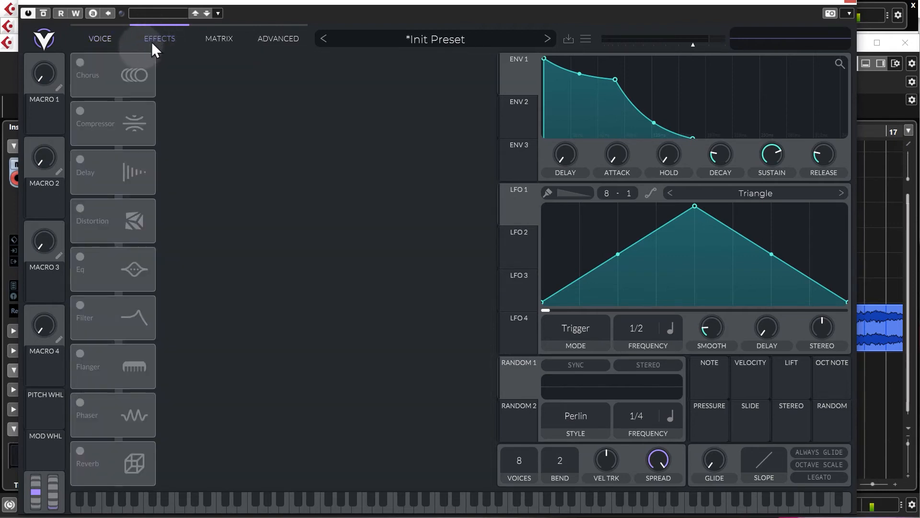
click(81, 112)
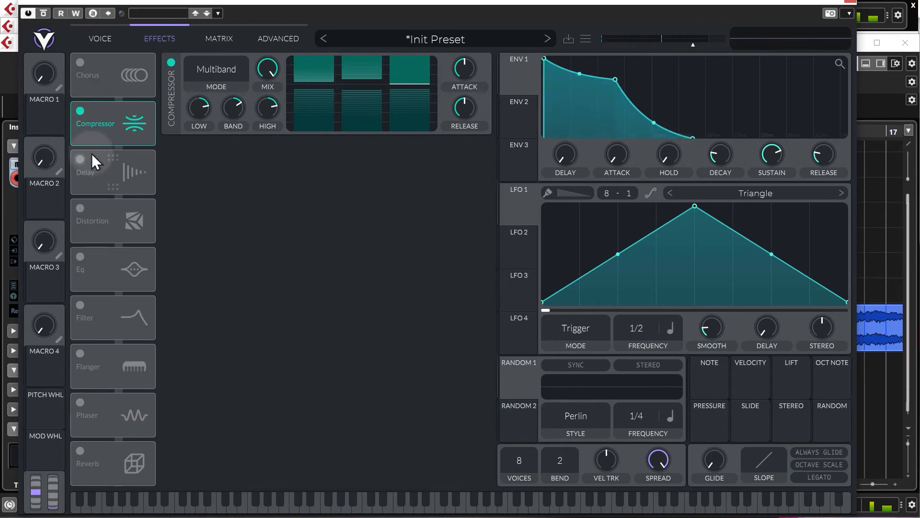
click(80, 208)
click(216, 163)
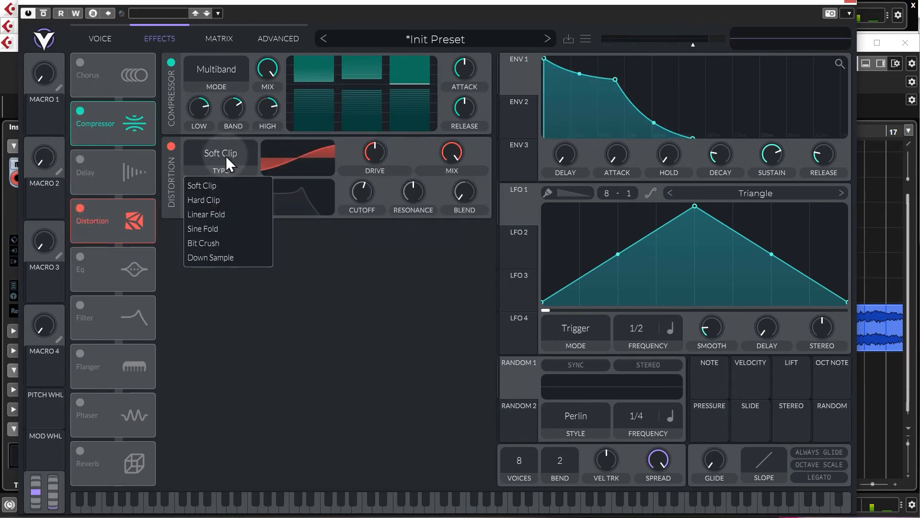
click(215, 214)
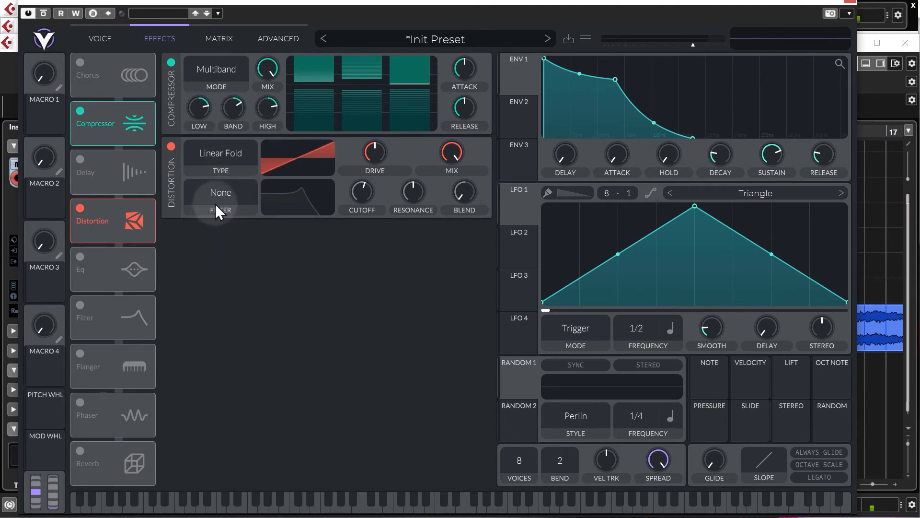
drag(379, 152, 381, 147)
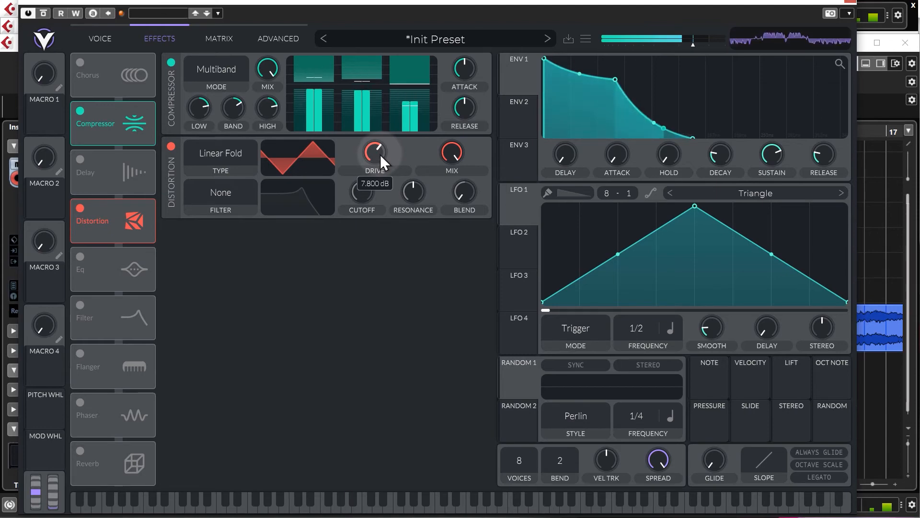
mouse_move(455, 152)
mouse_down()
mouse_move(446, 206)
mouse_move(453, 155)
mouse_up()
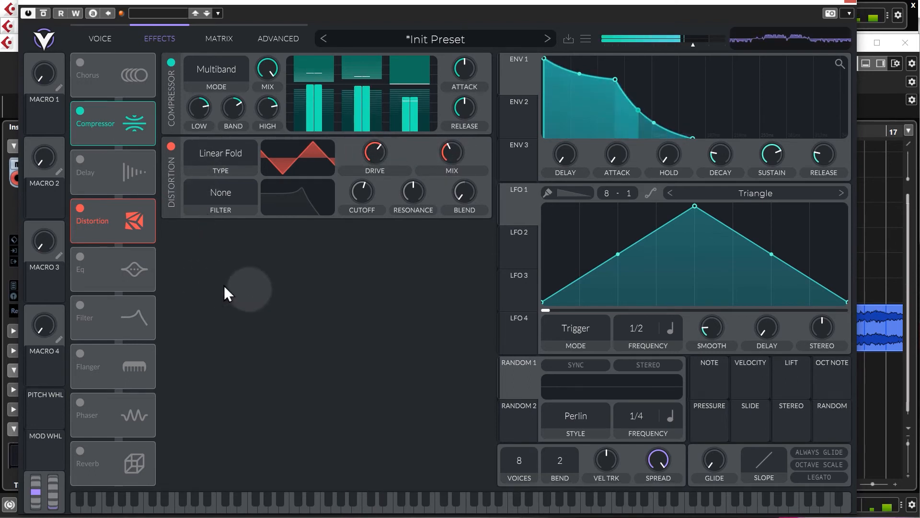
Step: Enable the EQ, set its low band to -2.610 dB at 24.66 semitones, and add a wide high-frequency dip with its middle band
click(122, 259)
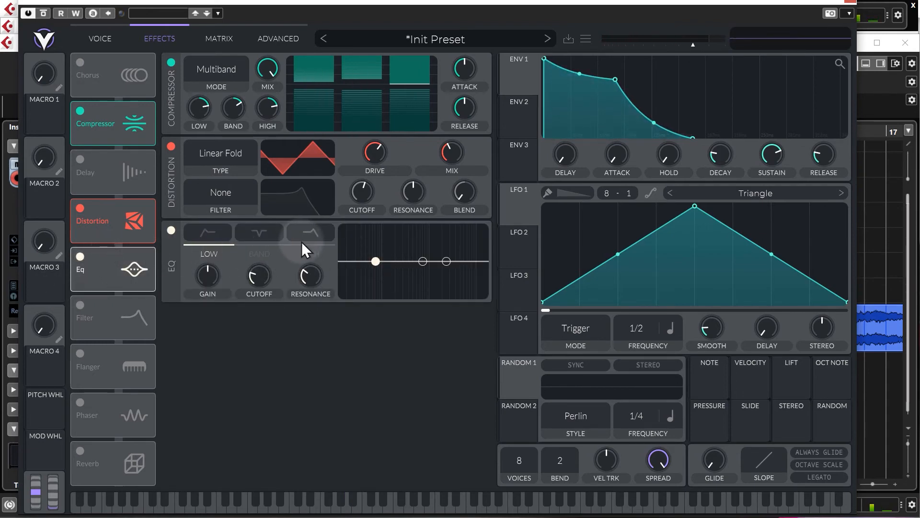
drag(376, 261, 358, 266)
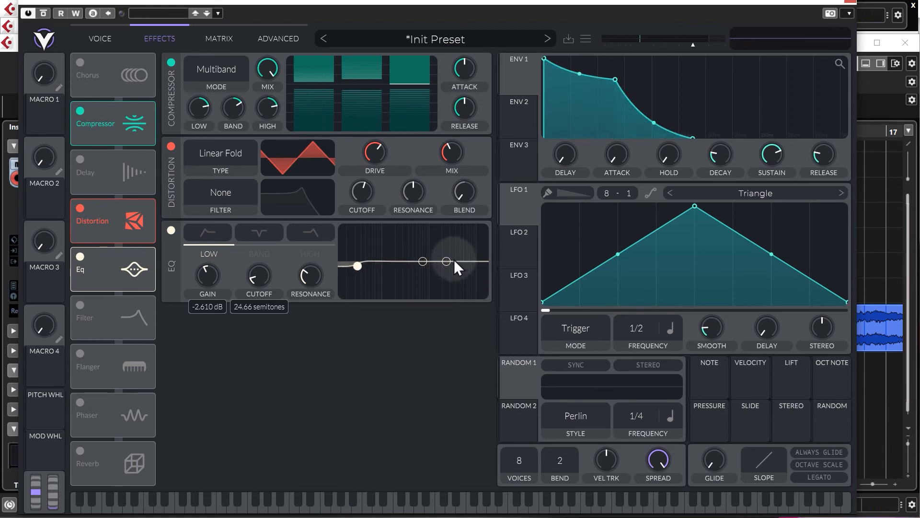
drag(467, 266, 465, 275)
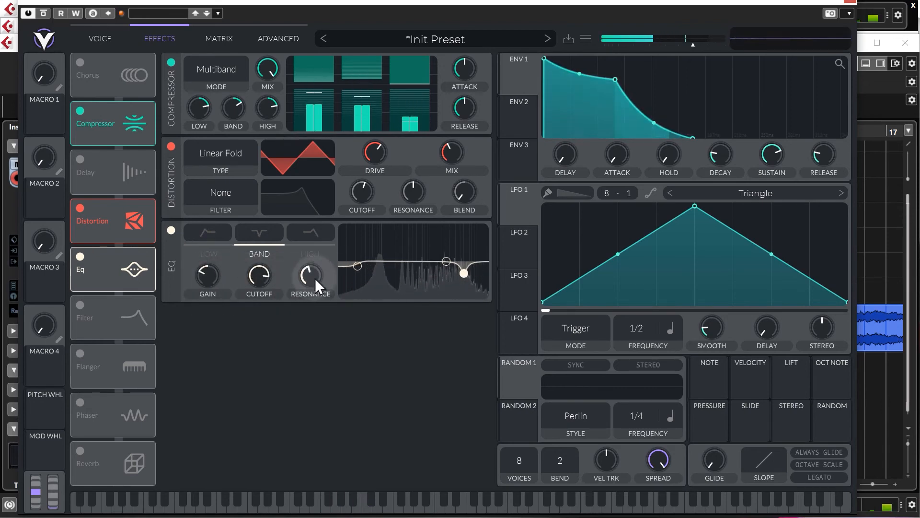
drag(312, 268, 311, 298)
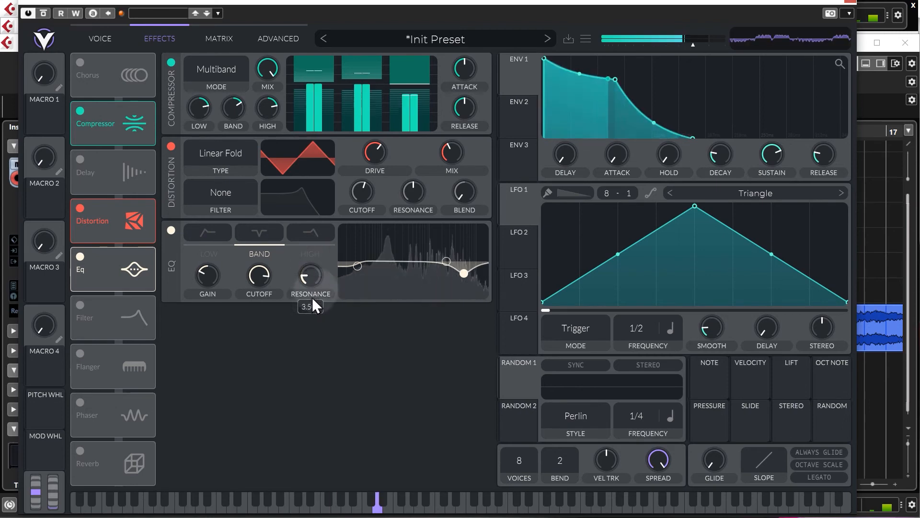
Step: Compare the sound with and without the EQ's middle-band cut, settling on -4.509 dB at 112.0 semitones
drag(464, 272, 465, 263)
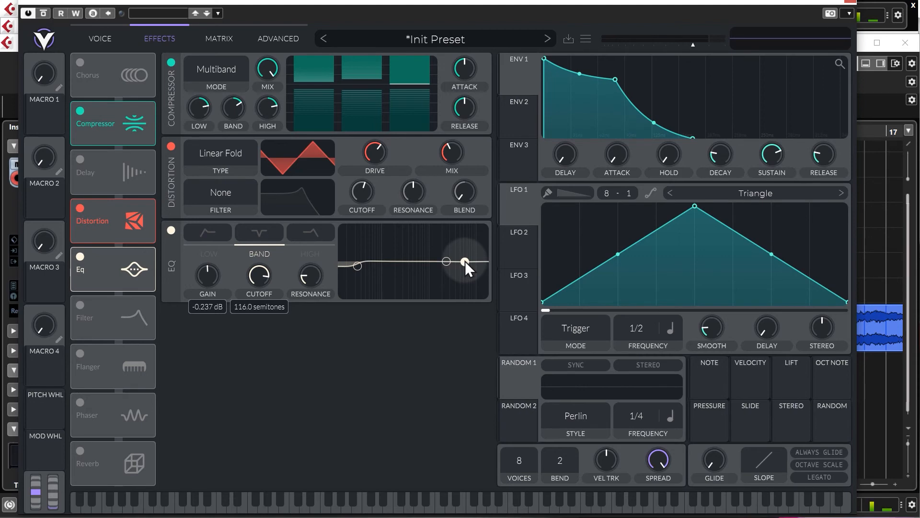
drag(464, 262, 466, 269)
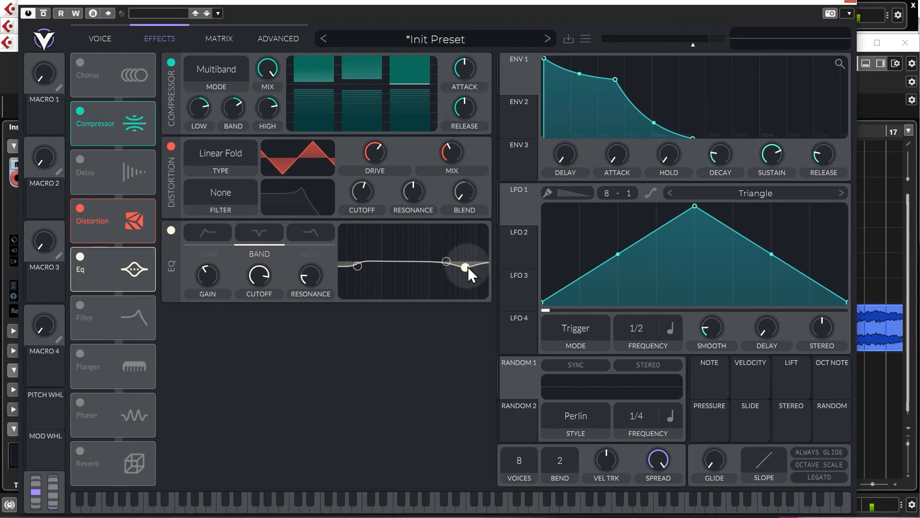
key(space)
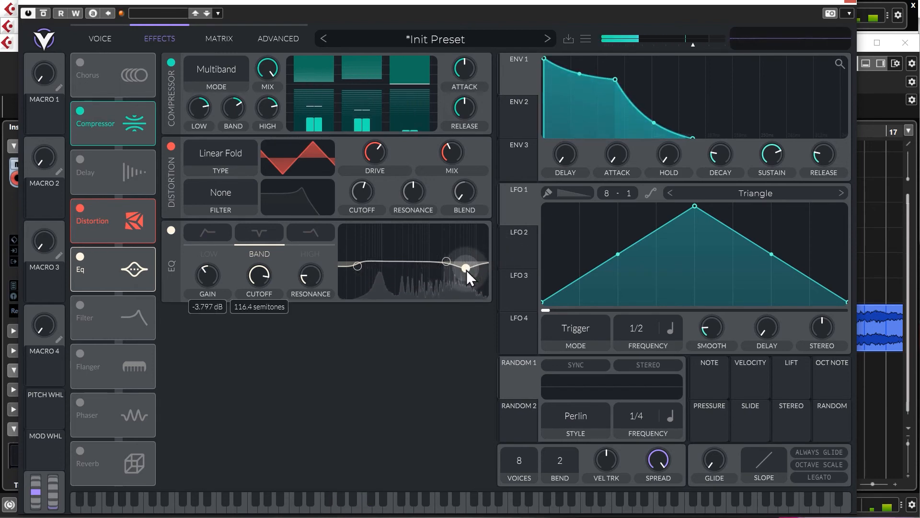
drag(467, 269, 461, 271)
key(space)
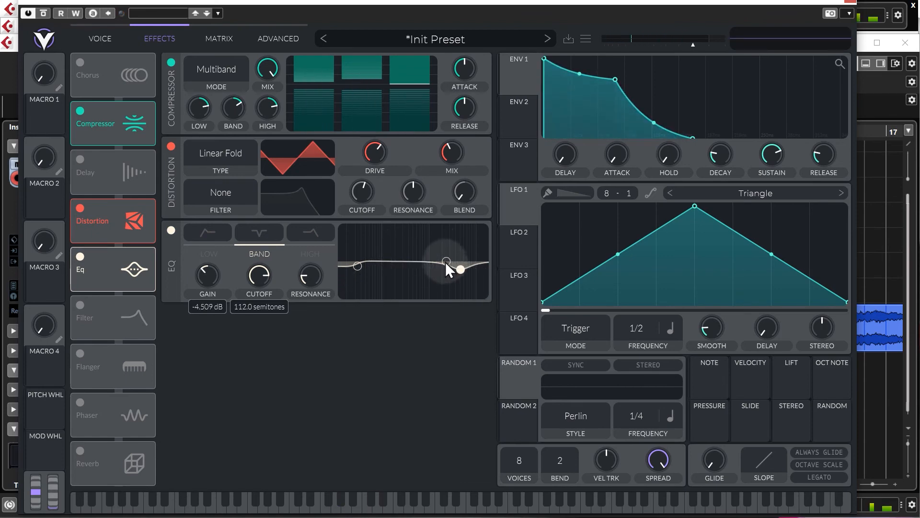
Step: Enable the Reverb effect and lower its mix to 17.50%
click(85, 447)
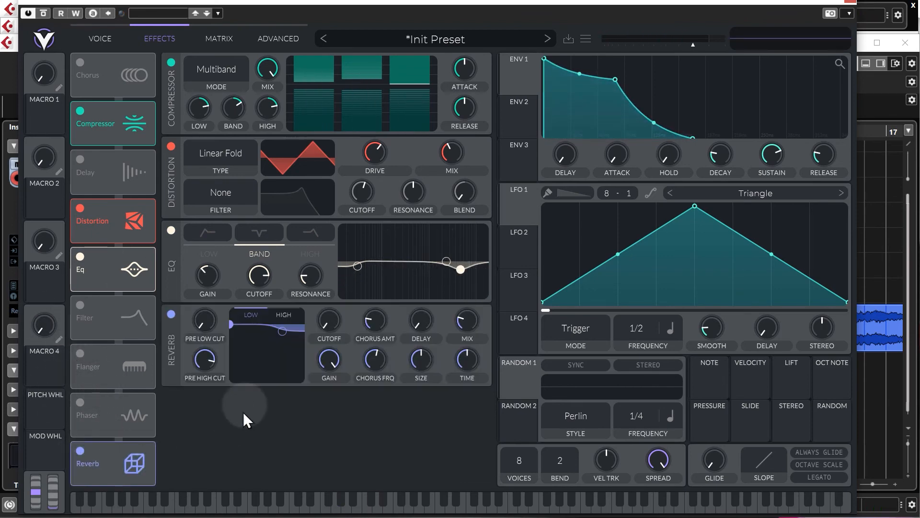
key(space)
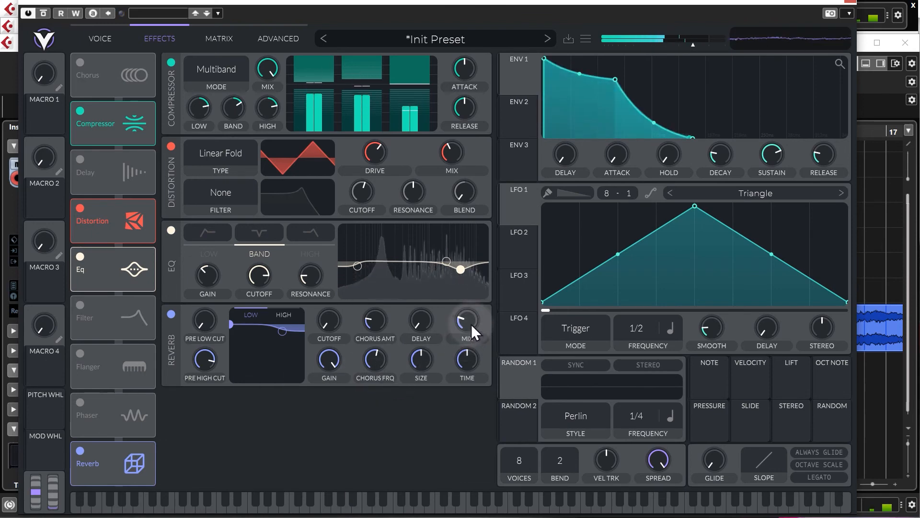
key(space)
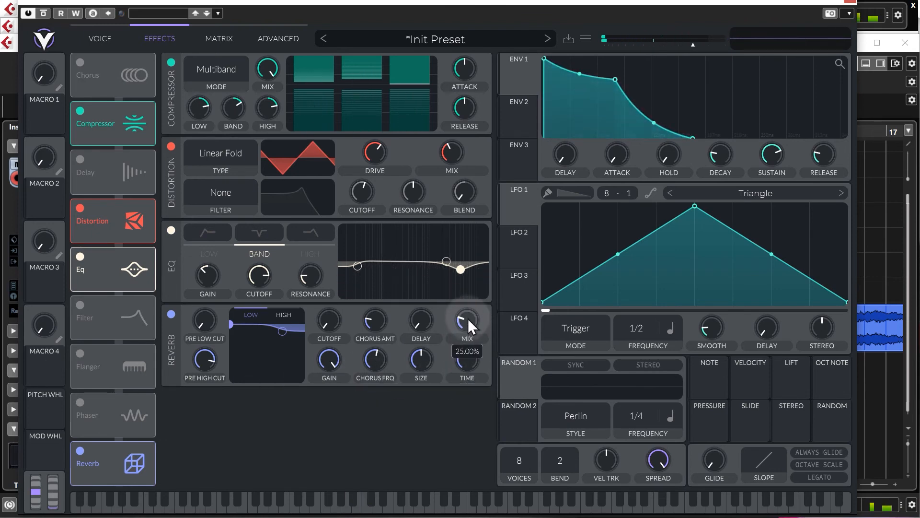
drag(468, 318, 468, 323)
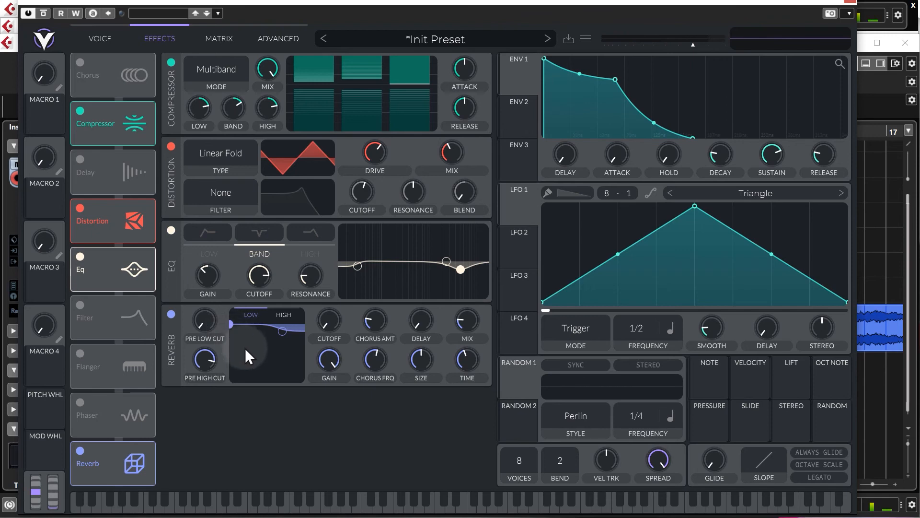
Step: Cut the reverb's low frequencies with its low shelf and slightly reduce the reverb mix and time
drag(232, 325, 258, 358)
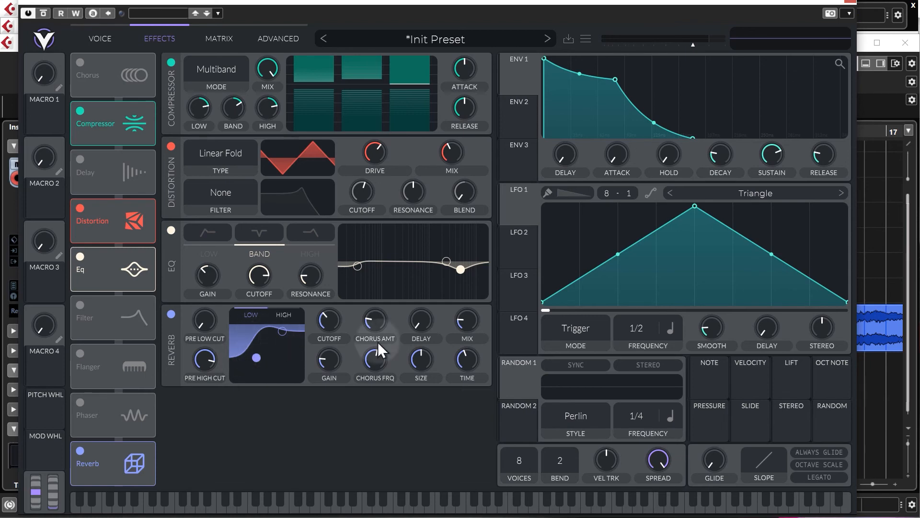
mouse_move(470, 319)
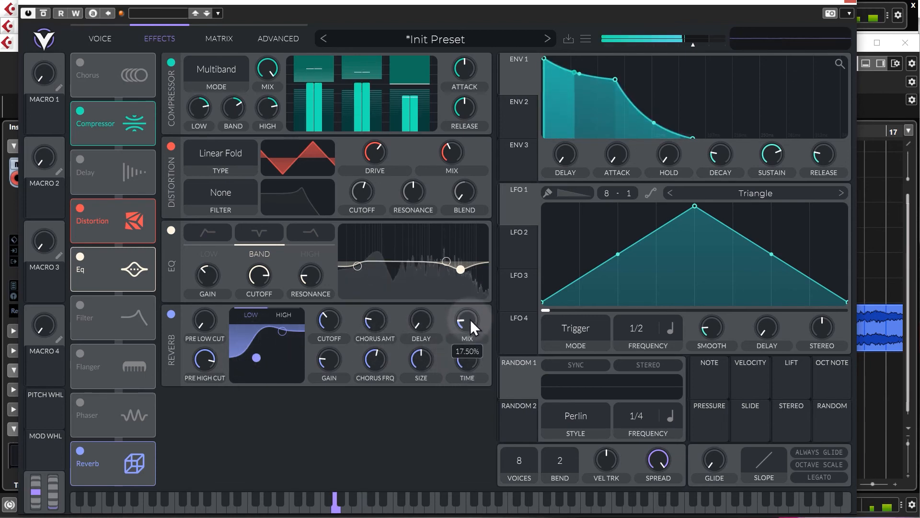
scroll(467, 320, up, 1)
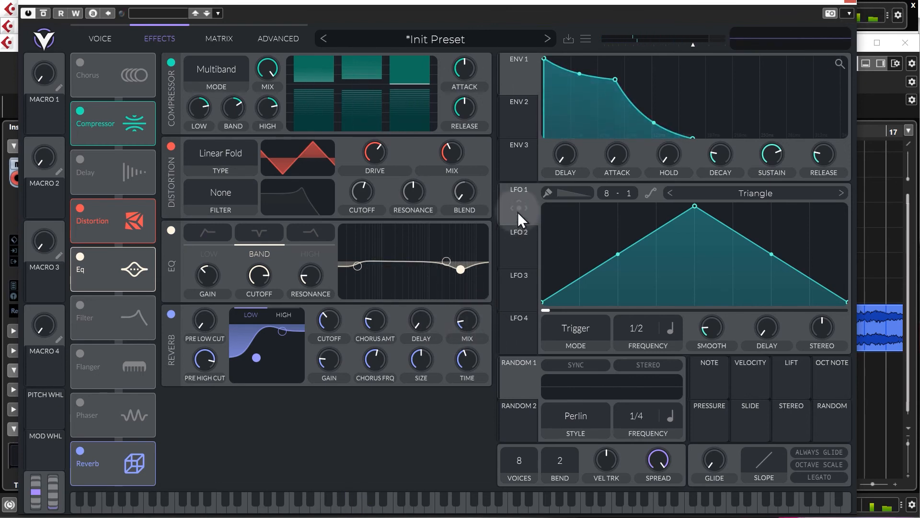
Step: Close the Vital window, unmute the Vital Pad track and play the loop from bar 5
click(851, 4)
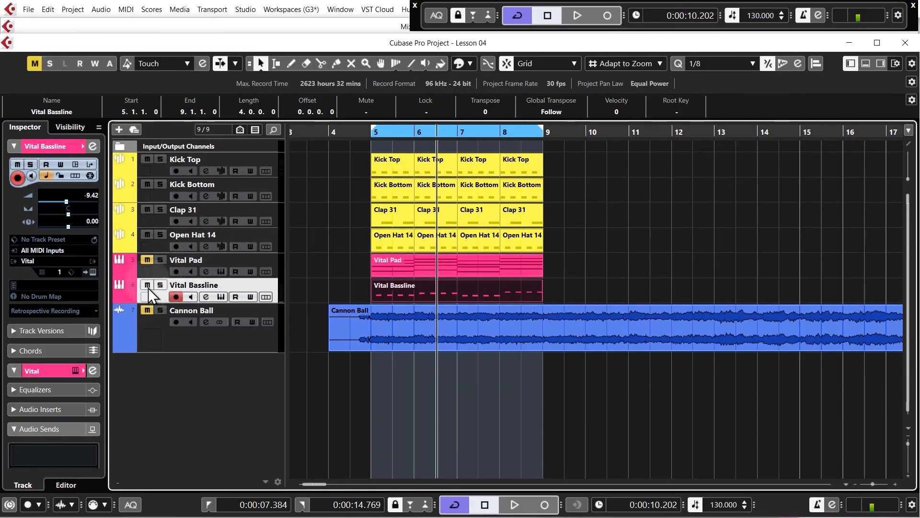
click(367, 135)
key(space)
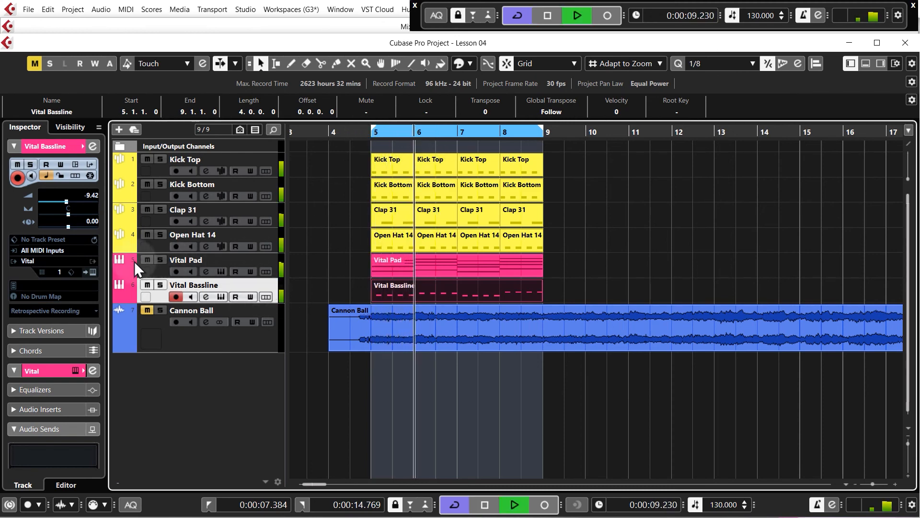
Step: Mute the Vital Pad track and raise the Vital Bassline track's volume to -6.37 while the loop plays
click(148, 259)
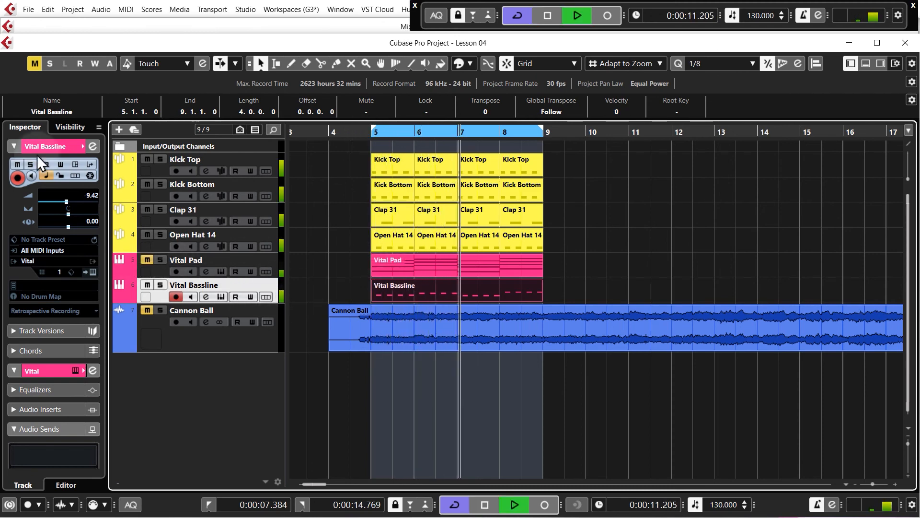
scroll(88, 194, up, 1)
drag(88, 192, 87, 183)
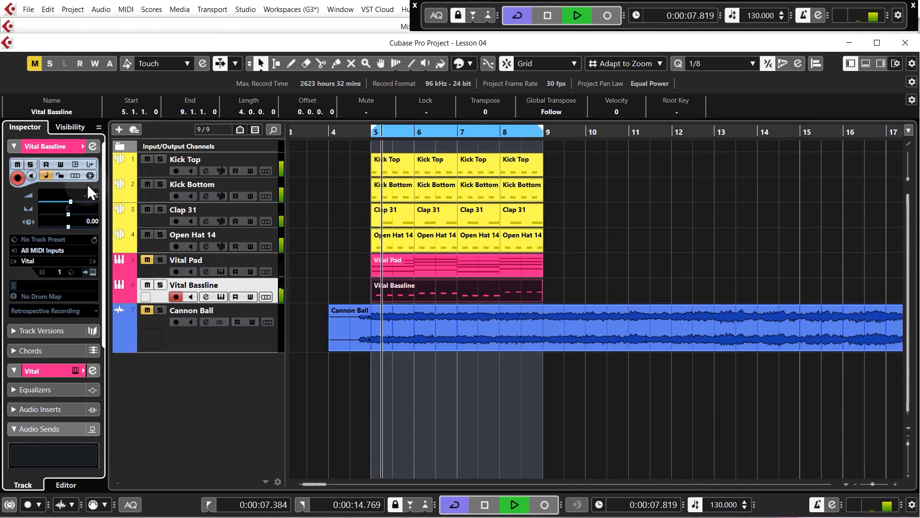
key(space)
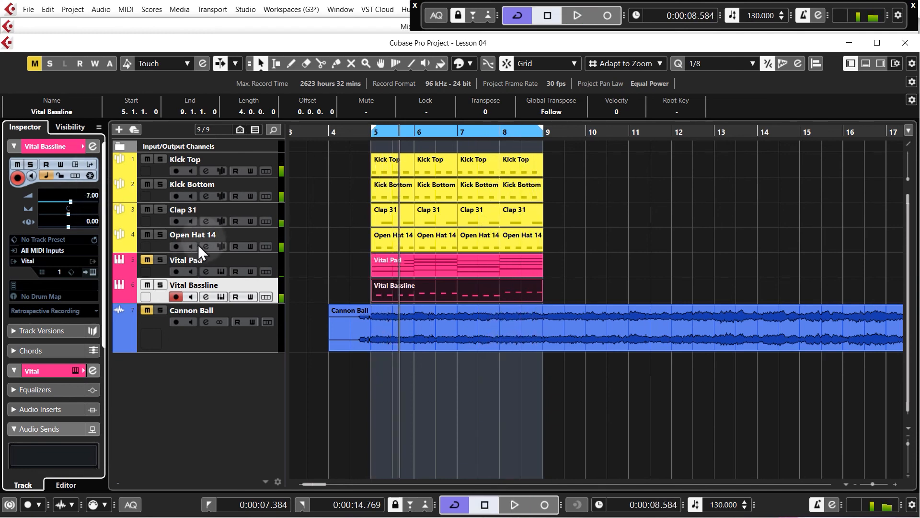
key(space)
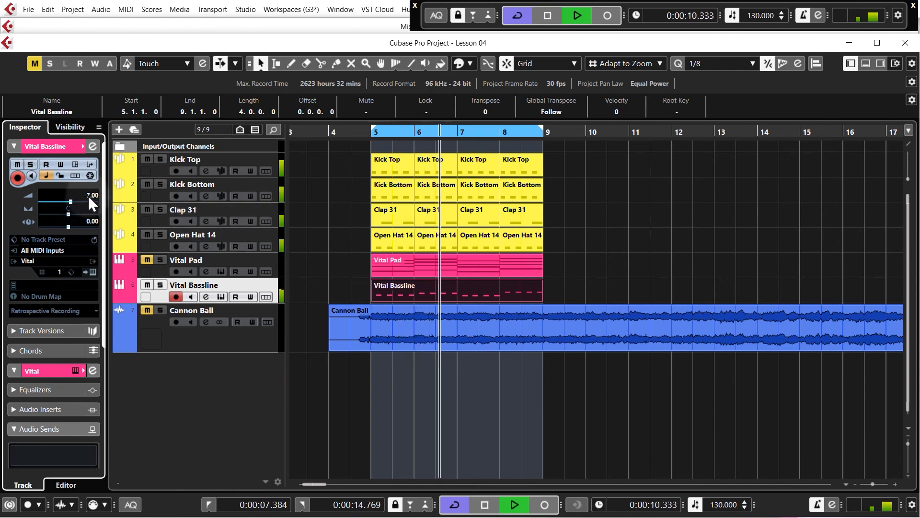
drag(88, 197, 89, 194)
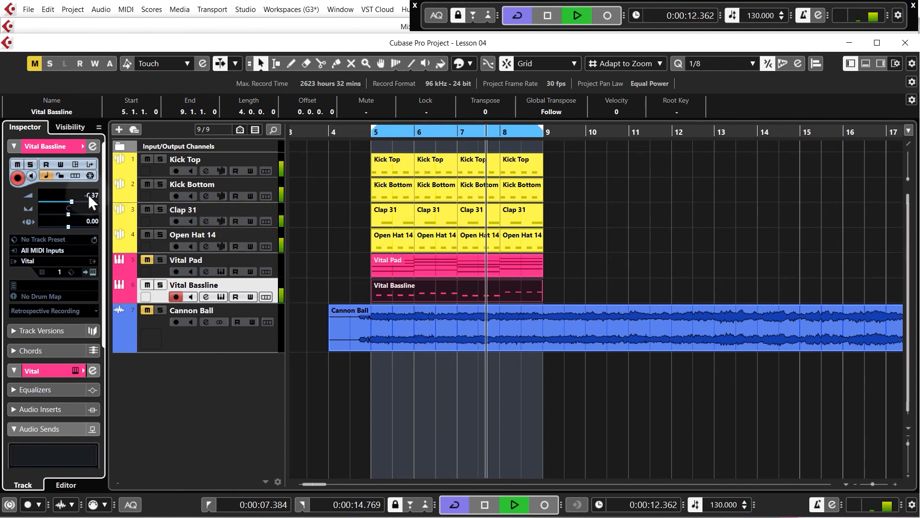
Step: Unmute the Vital Pad track to hear the full mix, stop playback and select the Vital Bassline part
click(147, 259)
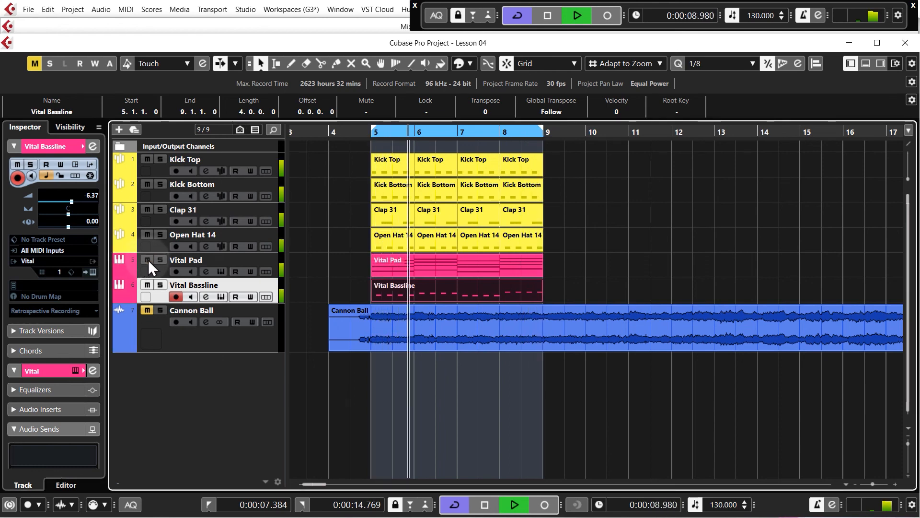
key(space)
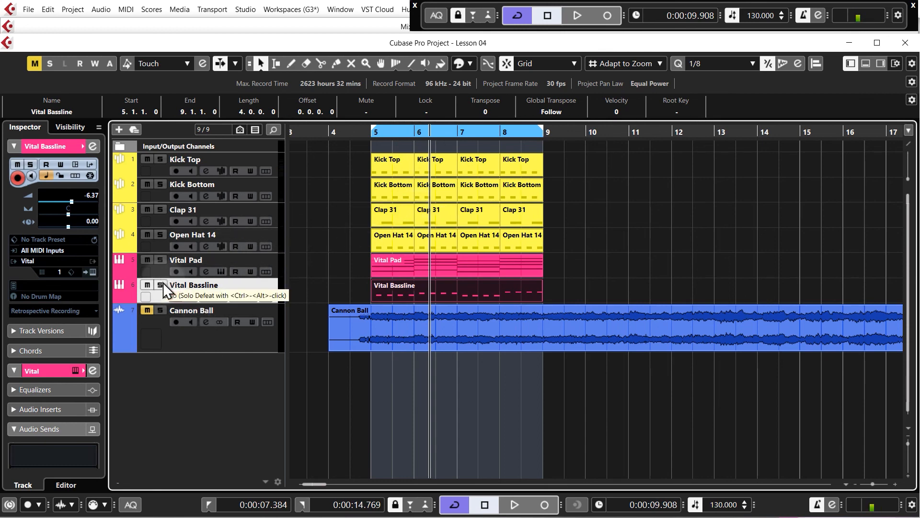
click(469, 288)
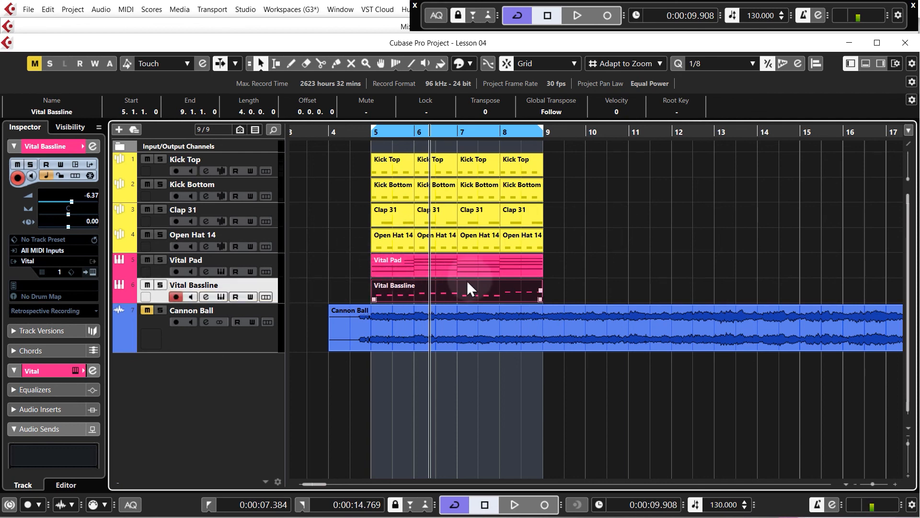